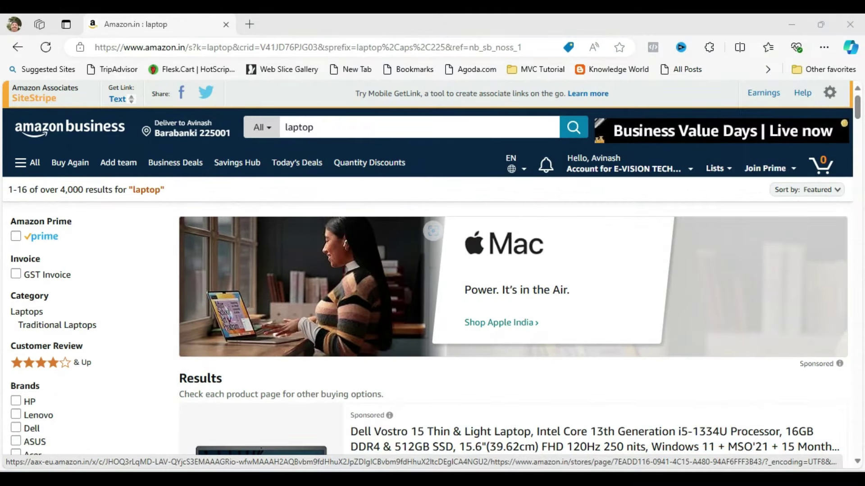
Step: Scroll through the Amazon laptop search results page
scroll(432, 270, down, 1)
scroll(432, 270, down, 1)
scroll(432, 270, down, 1)
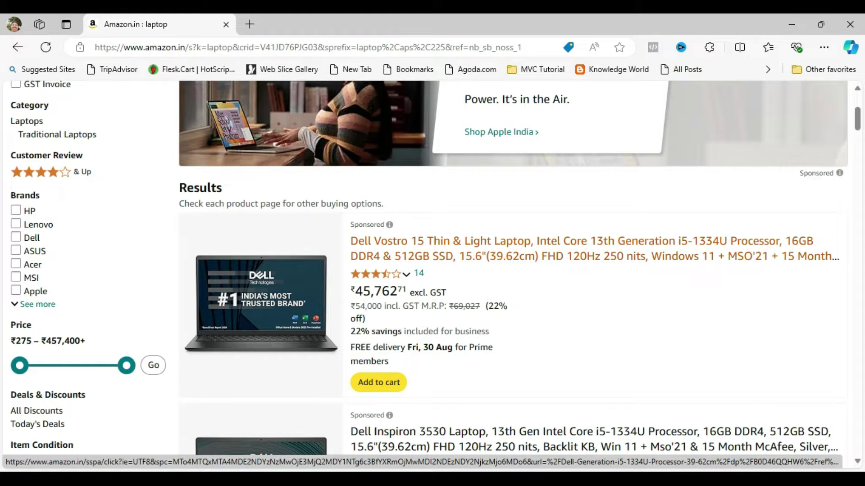
scroll(324, 253, down, 1)
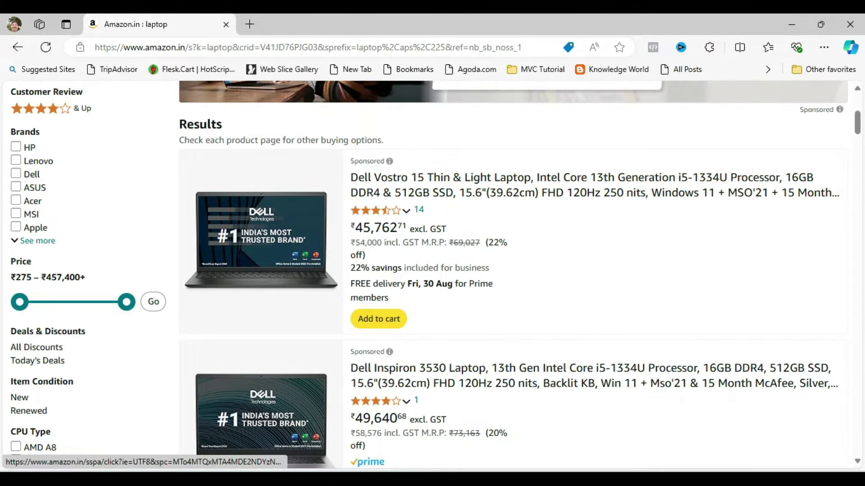
scroll(433, 270, down, 3)
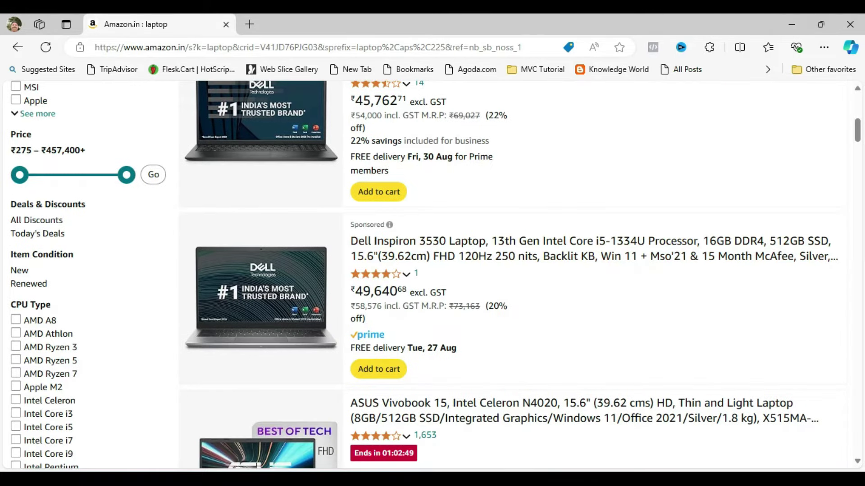
scroll(432, 270, down, 3)
scroll(432, 270, down, 1)
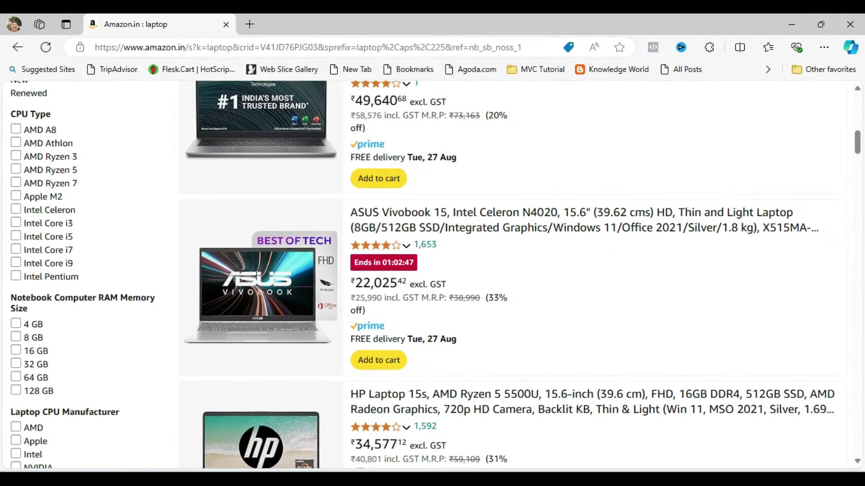
scroll(433, 270, down, 1)
scroll(433, 271, up, 1)
scroll(432, 270, up, 5)
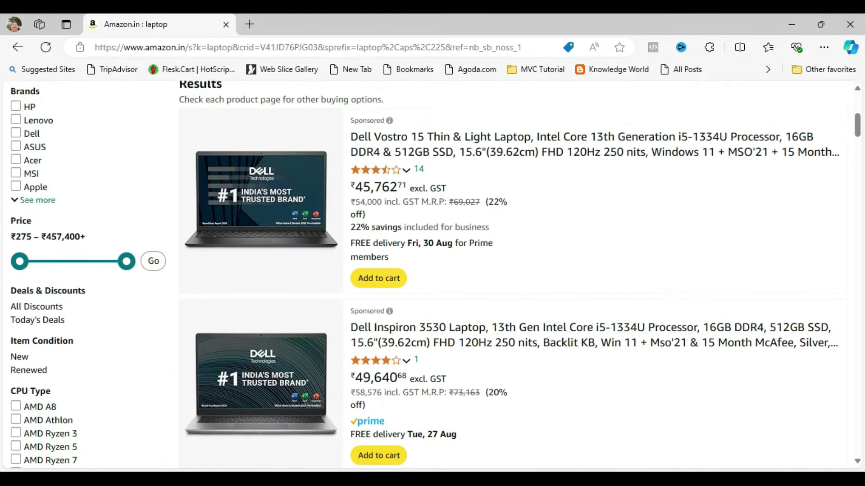
scroll(432, 270, up, 2)
scroll(513, 275, up, 2)
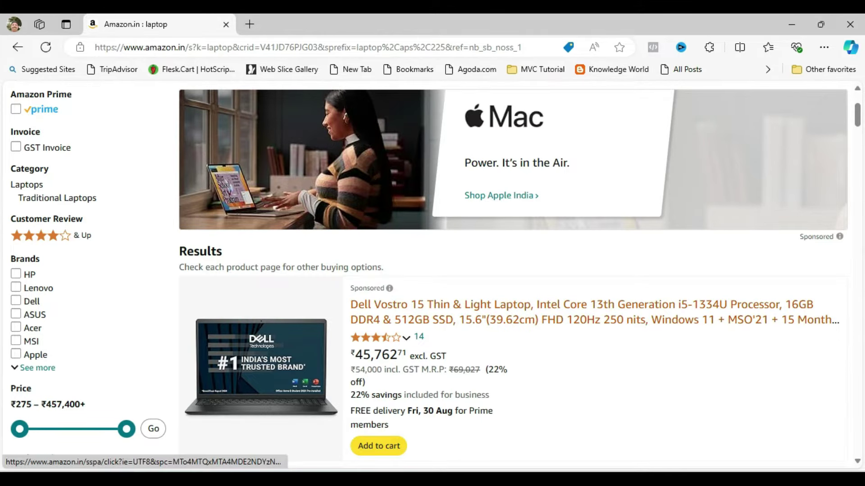
scroll(513, 311, down, 1)
scroll(513, 311, down, 1)
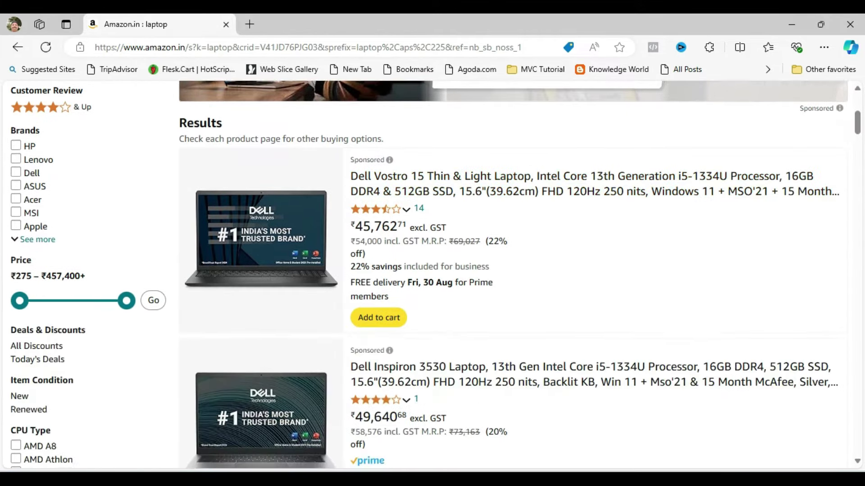
scroll(513, 311, down, 1)
scroll(514, 311, up, 1)
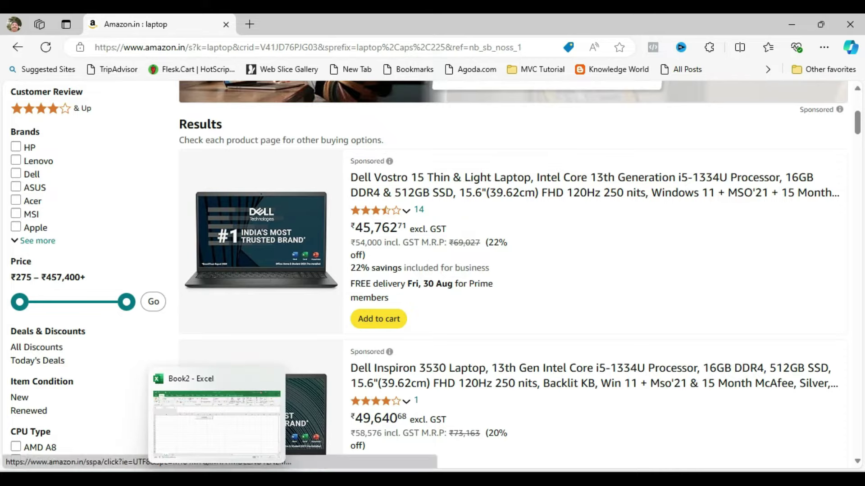
Step: In Book2, run the Load Data button and acknowledge the 'Data is loaded successfully' message
click(217, 424)
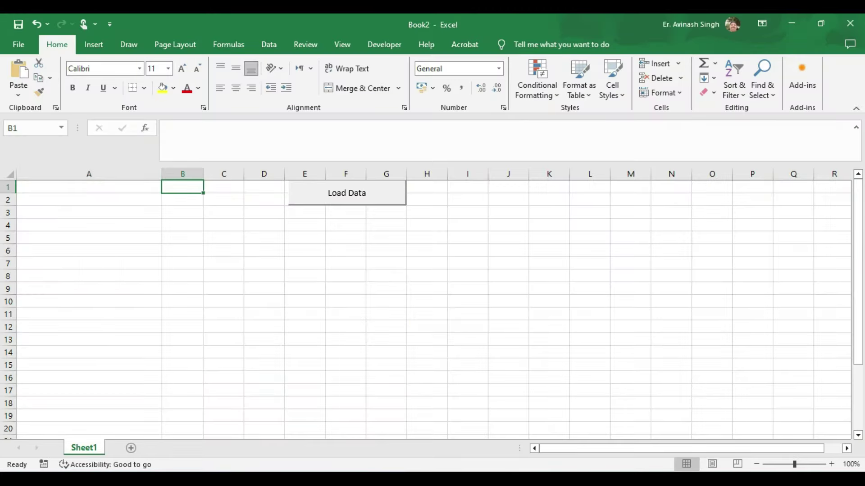
click(89, 187)
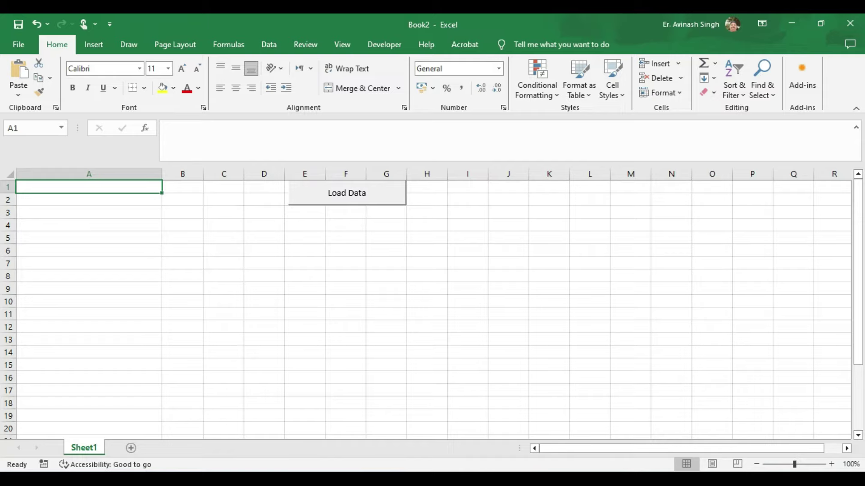
click(183, 187)
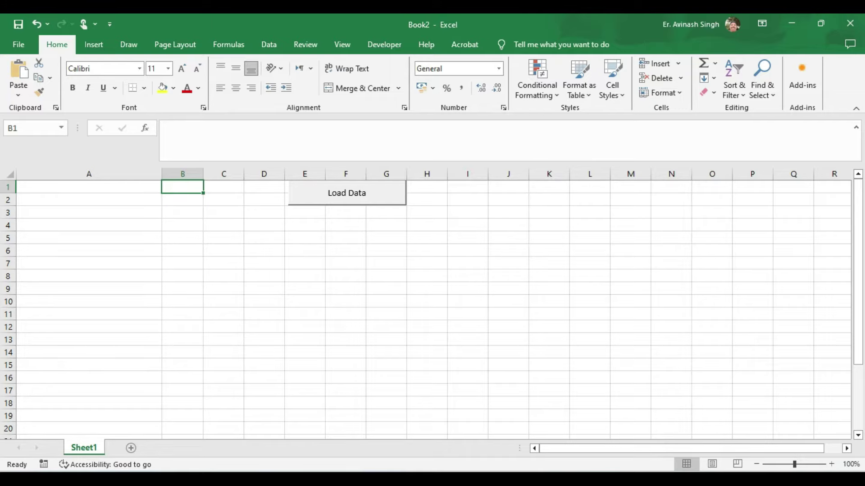
click(264, 237)
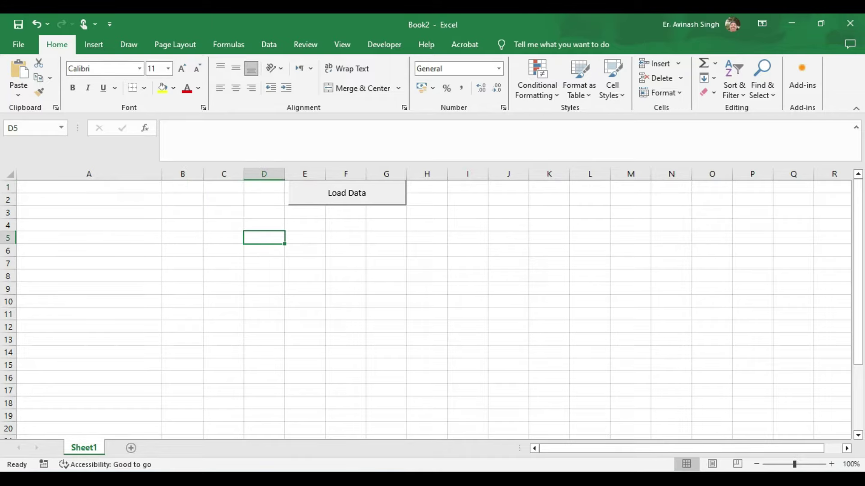
click(347, 193)
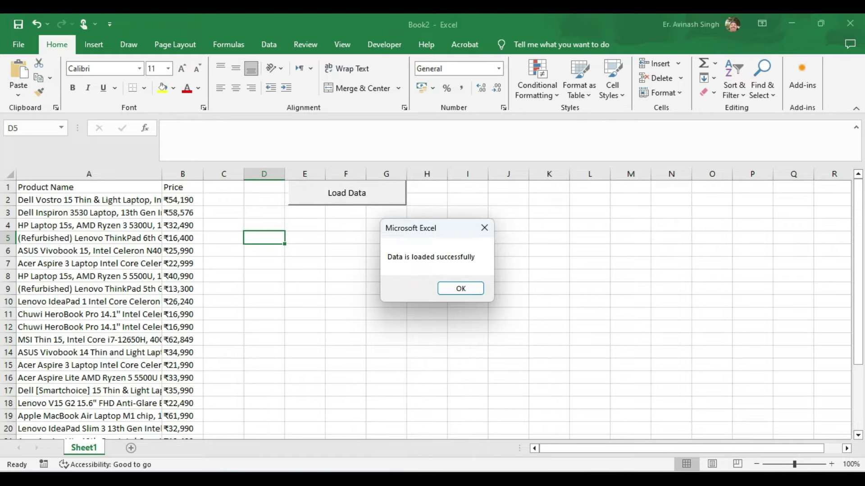
key(Return)
scroll(431, 310, down, 2)
scroll(431, 310, down, 2)
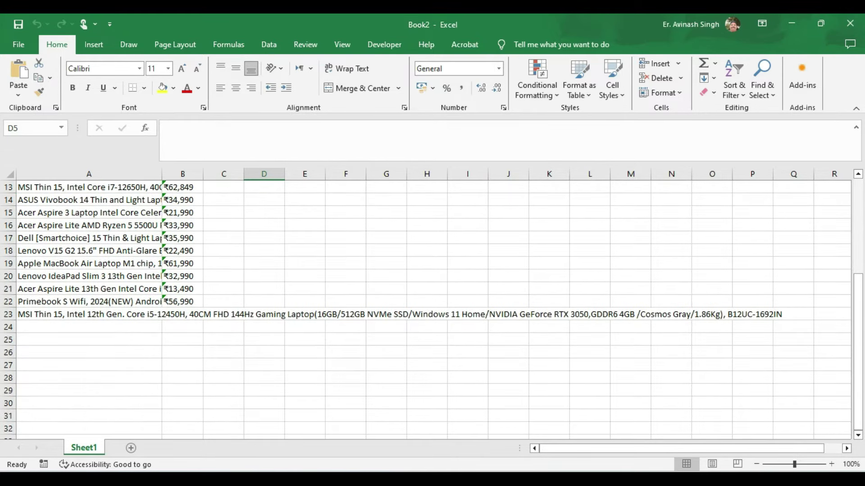
scroll(432, 310, up, 4)
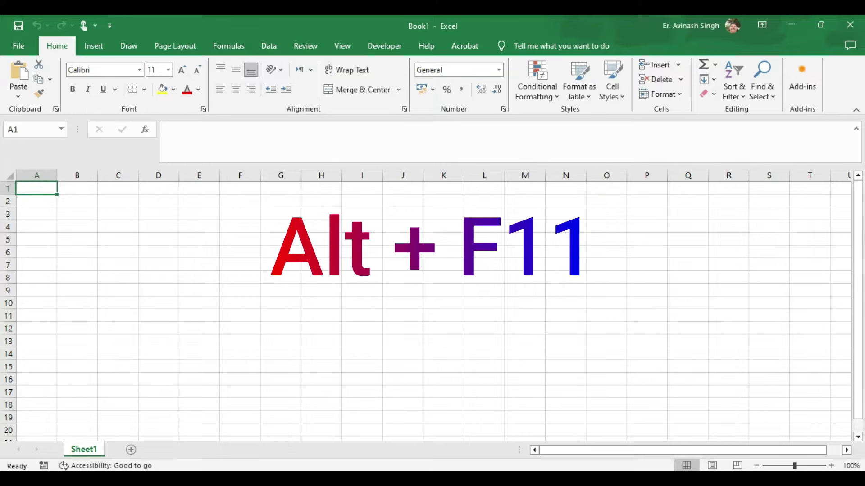
Step: Launch the VBA editor for the blank Book1 with Alt+F11
key(alt+F11)
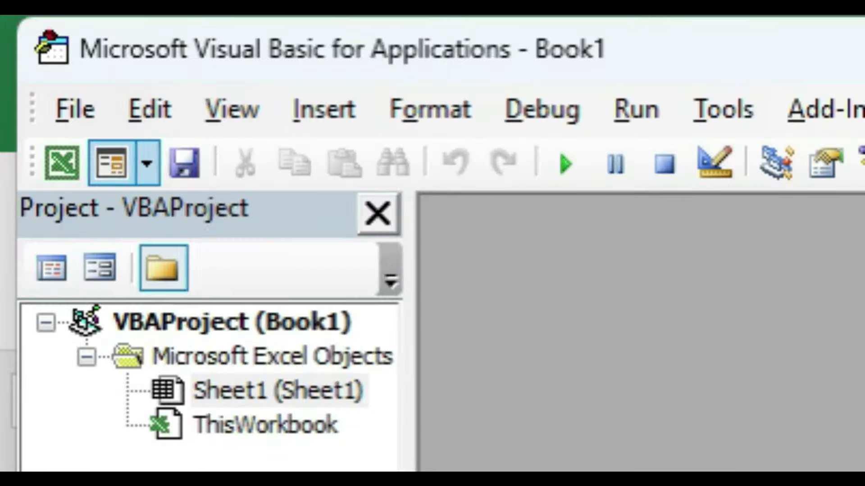
Step: Insert Module1 and create an empty Sub LoadWebsite() procedure in it
click(44, 59)
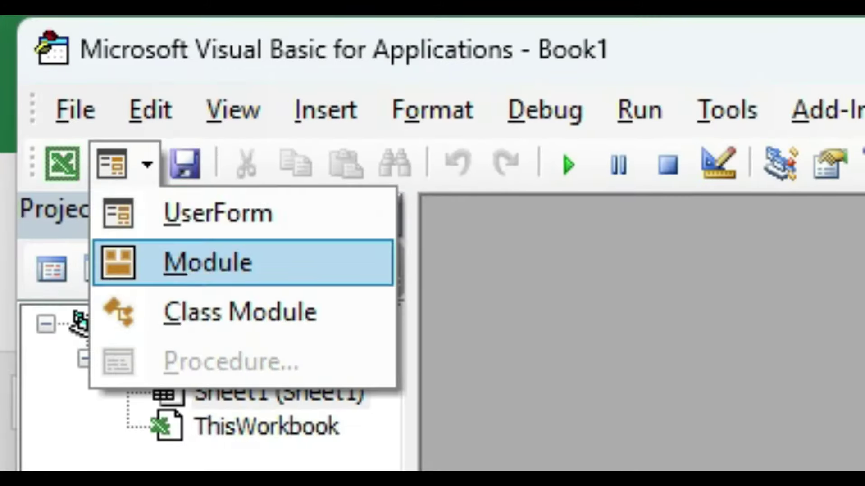
click(207, 263)
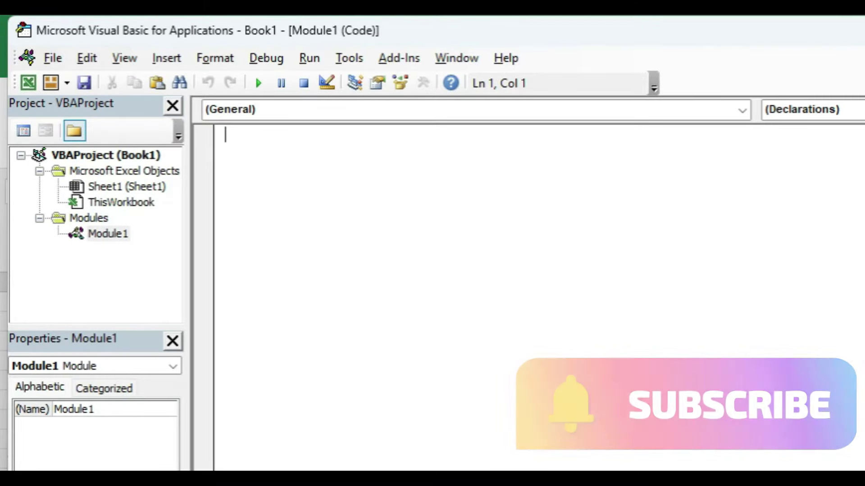
text(Sub)
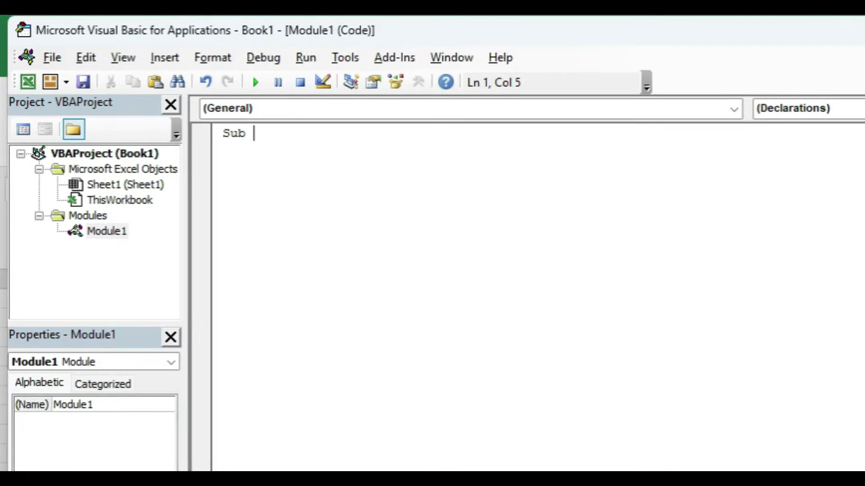
text(Load)
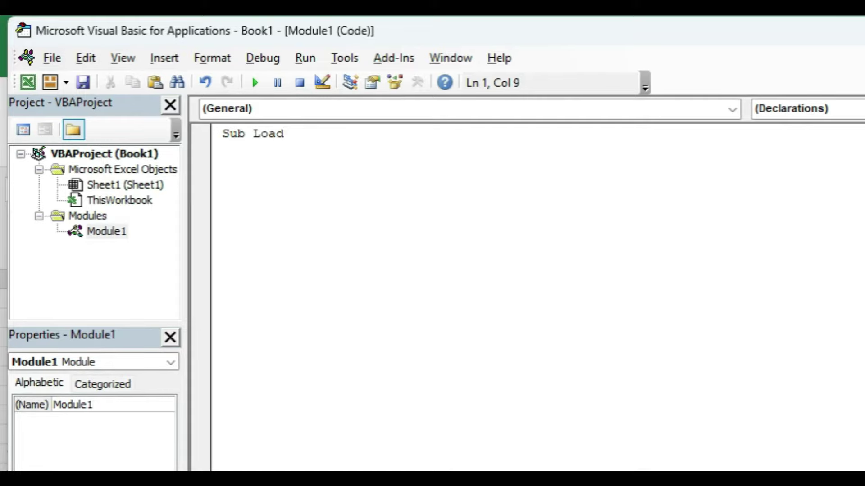
text(Website())
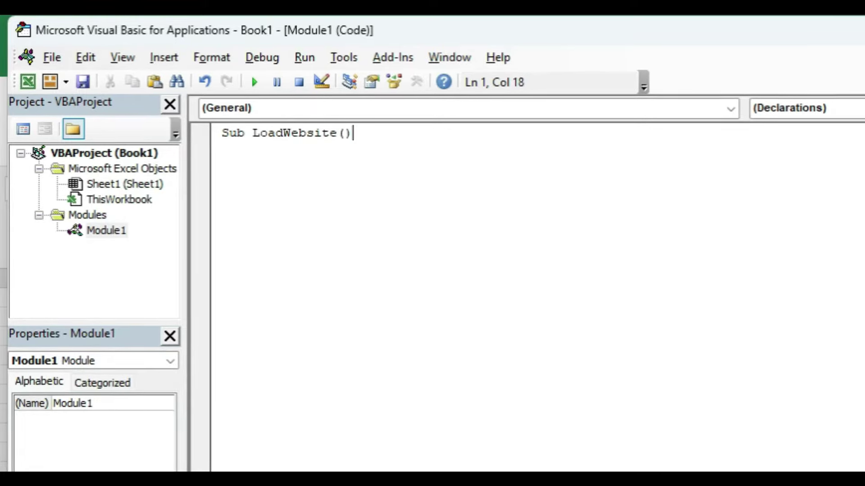
key(Return)
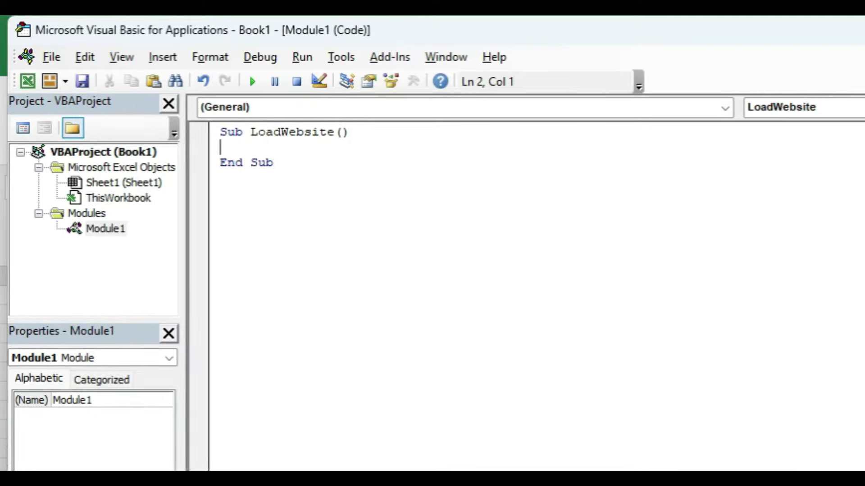
Step: Declare ie, ProductName and ProductPrice As Object, and i As Integer
text(Dim )
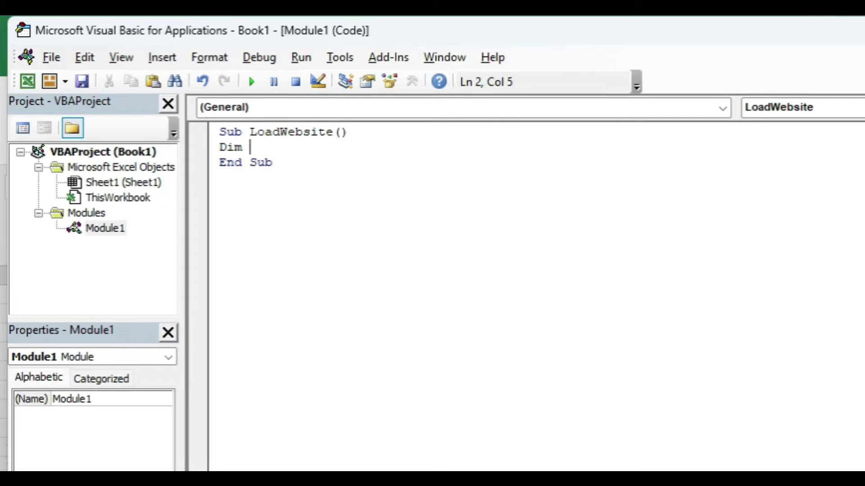
text(ie)
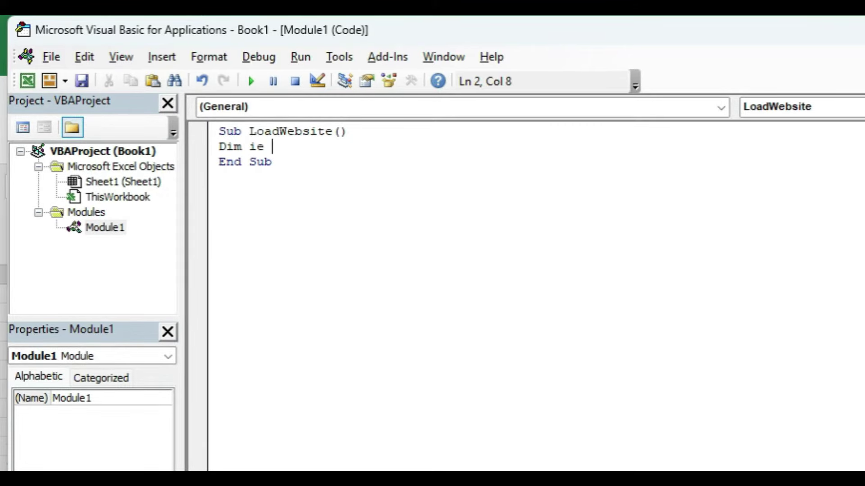
text( As )
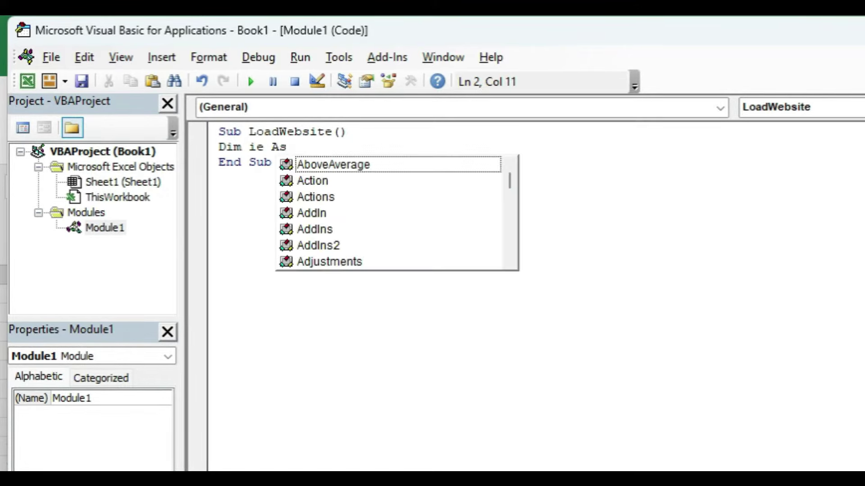
text(Obje)
key(Return)
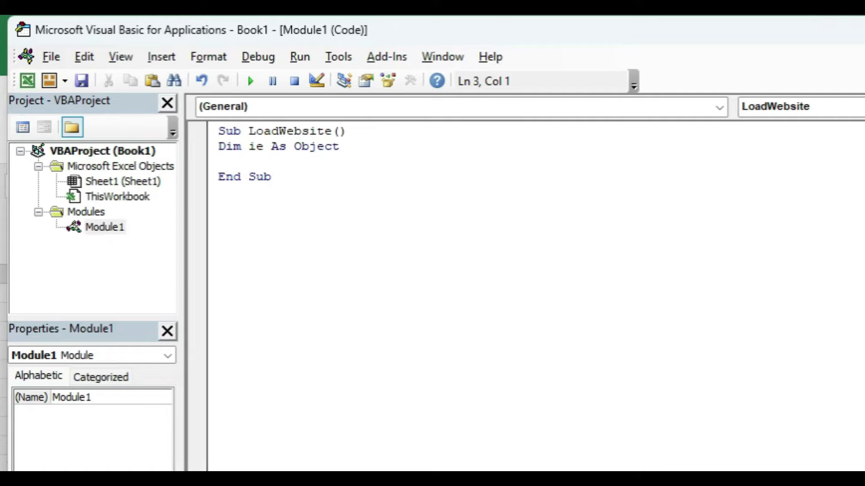
text(Dim )
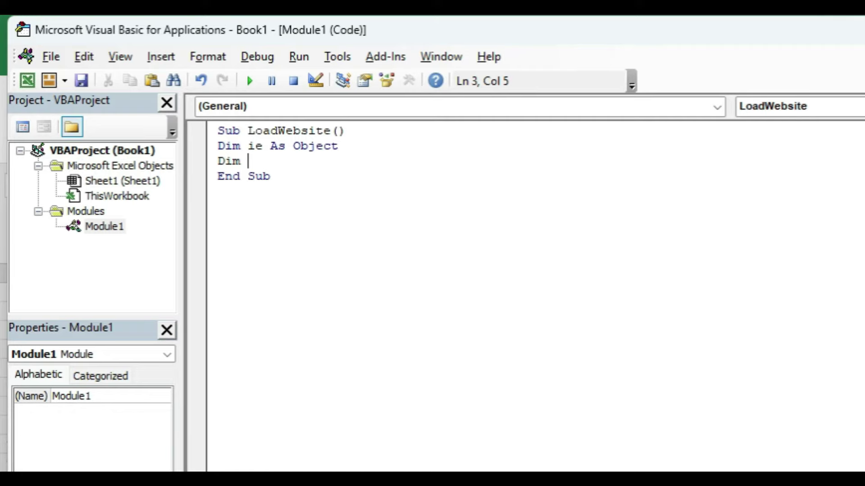
text(ProductName)
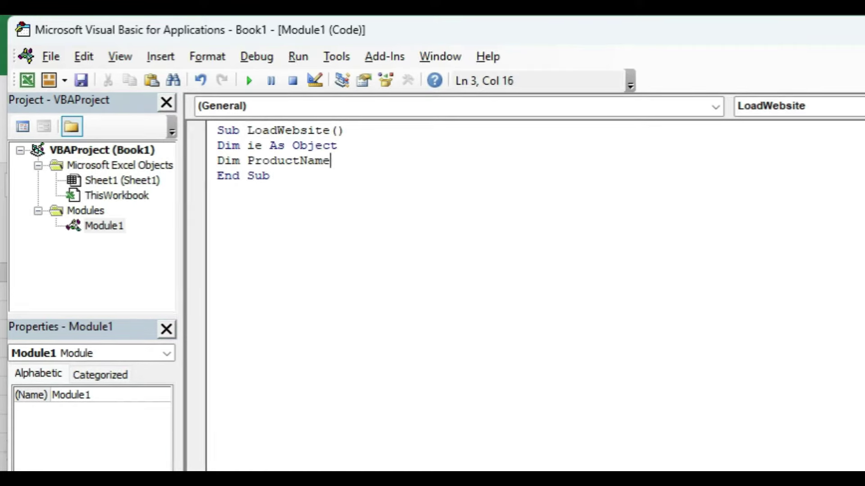
text( As )
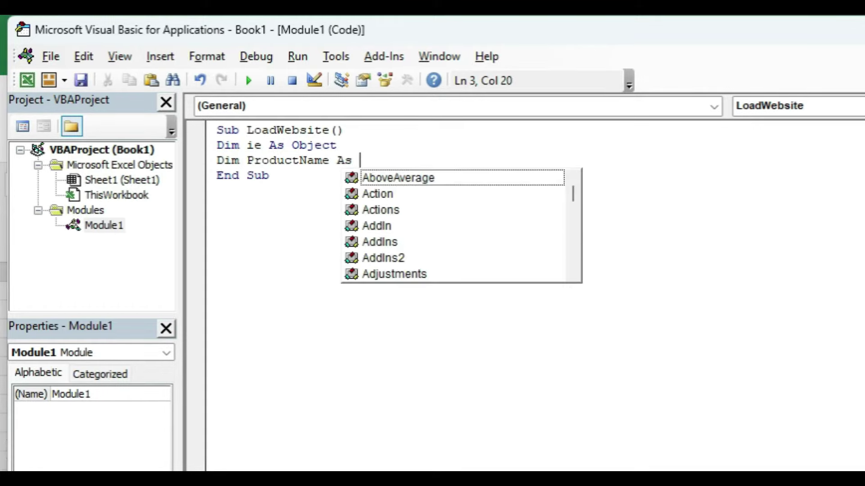
text(Object)
key(Return)
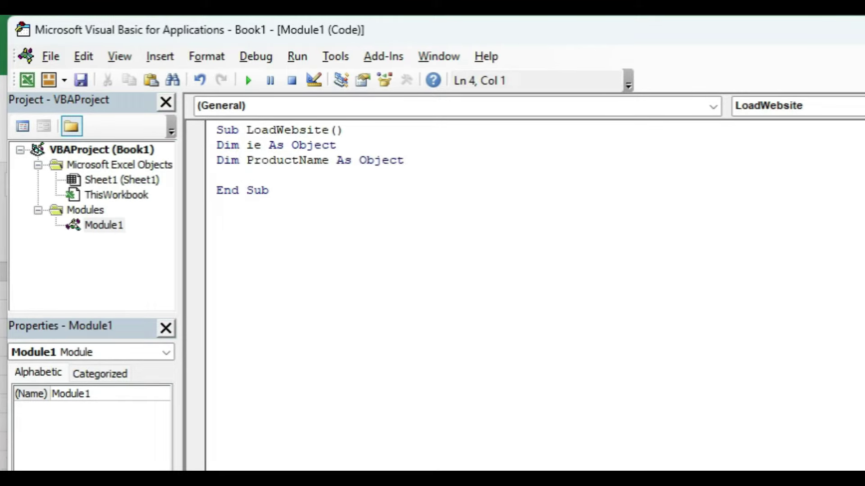
text(Dim )
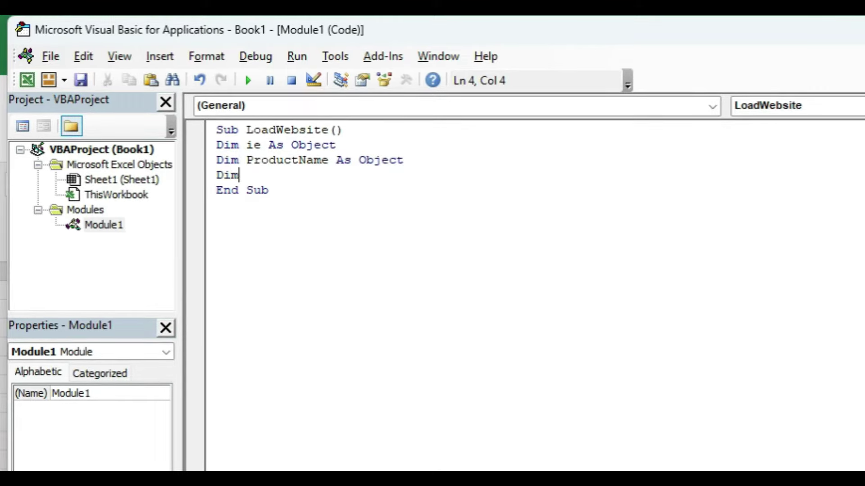
text(ProductPrice)
text( As Object)
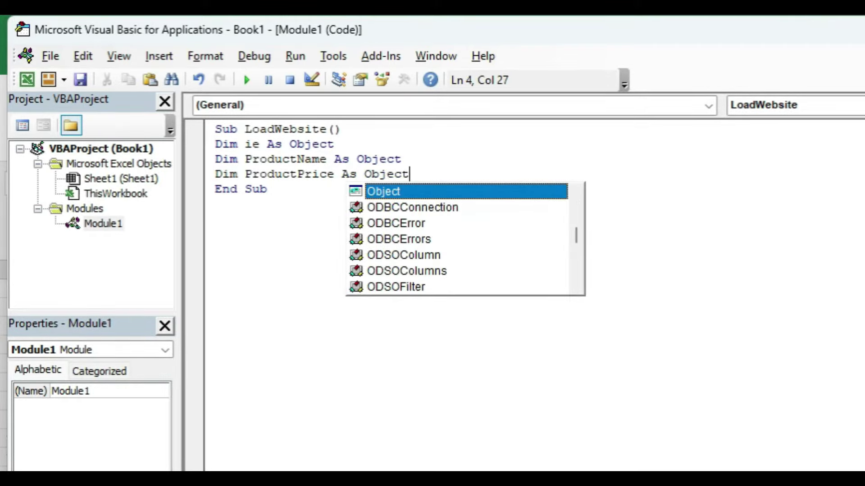
key(Return)
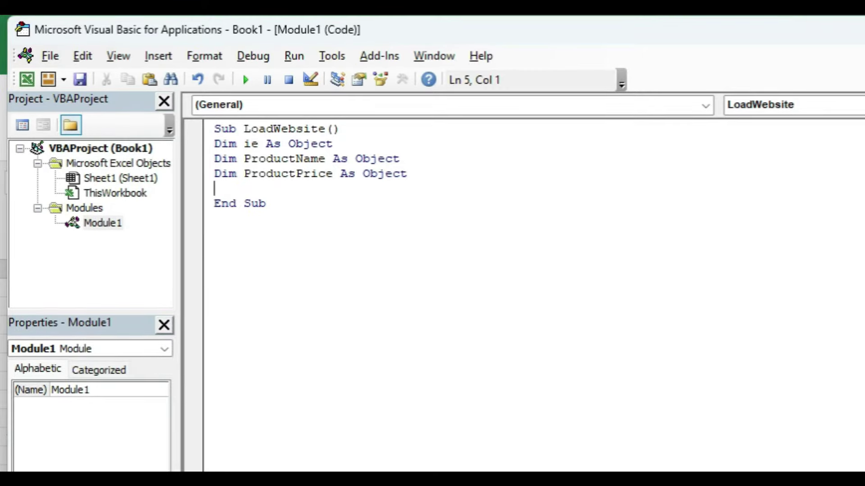
text(Dim i As )
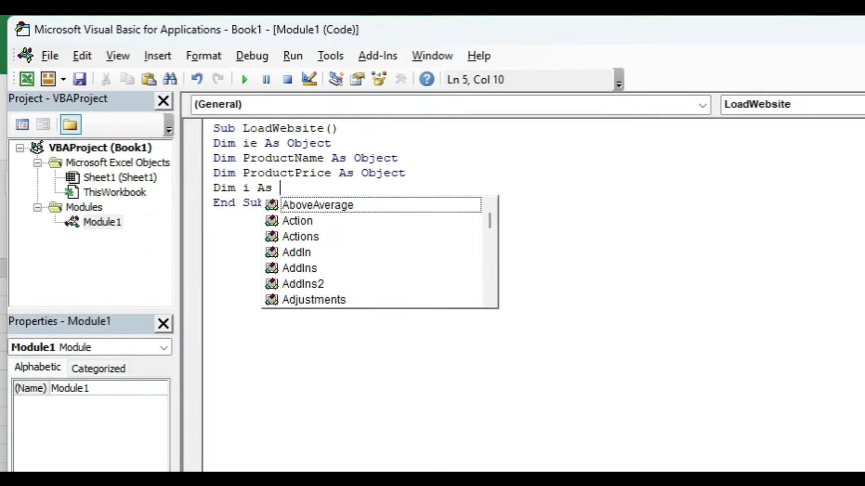
text(Inte)
key(Return)
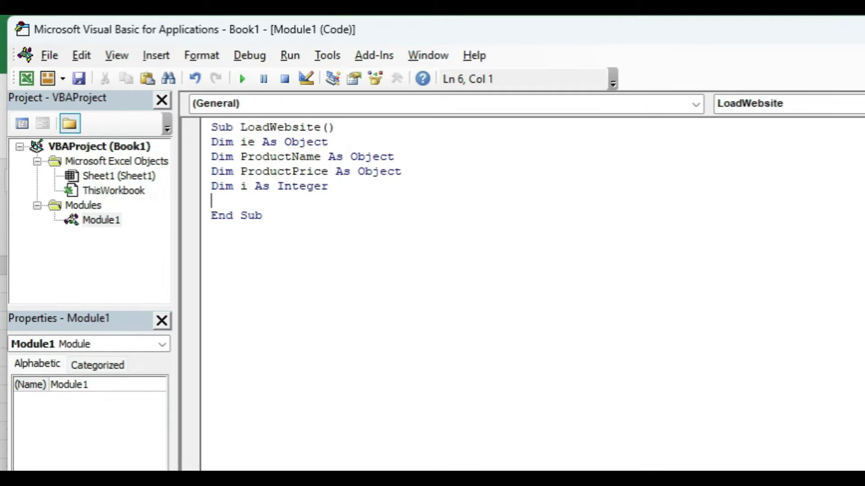
Step: Add Set ie=CreateObject("InternetExplorer.Application") after the declarations
text(Set )
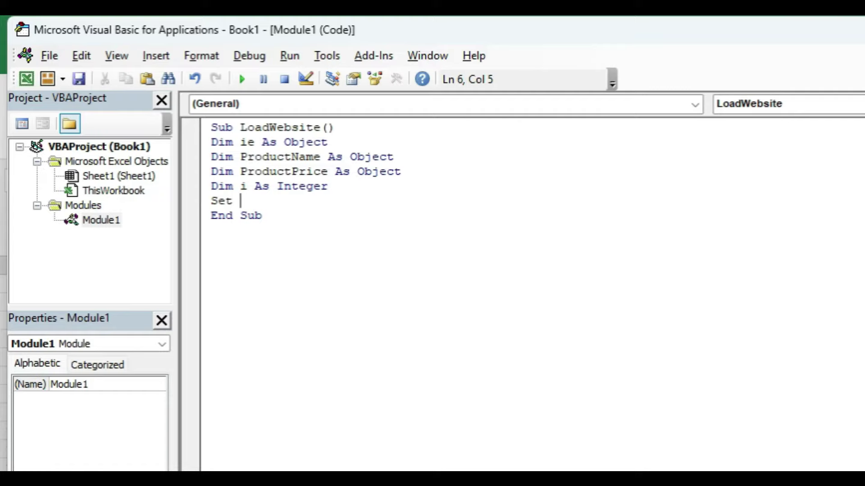
text(ie=C)
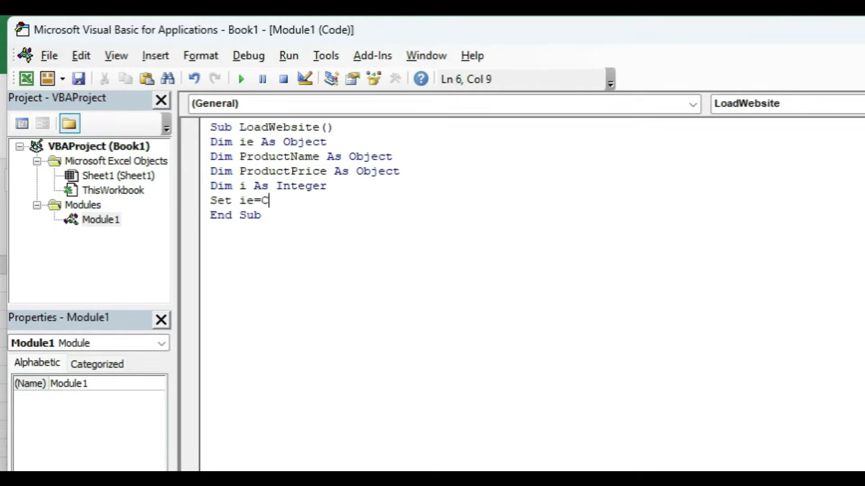
text(reateObject)
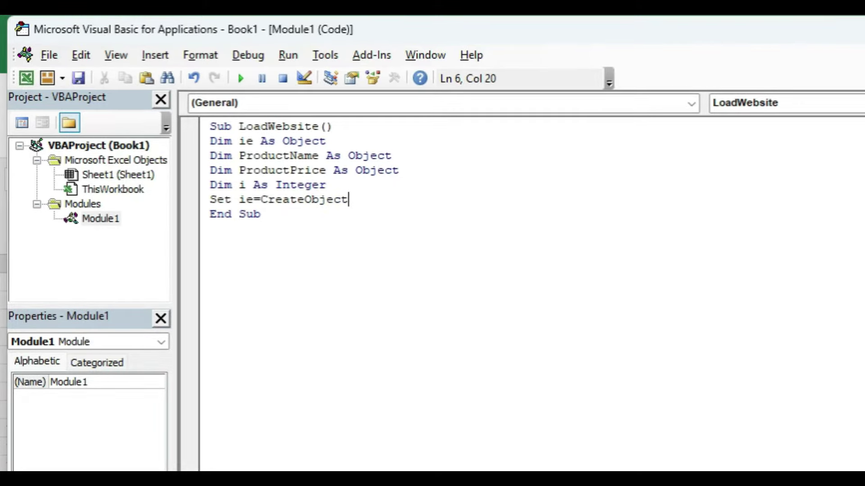
text(("")
key(Left)
text(Inter)
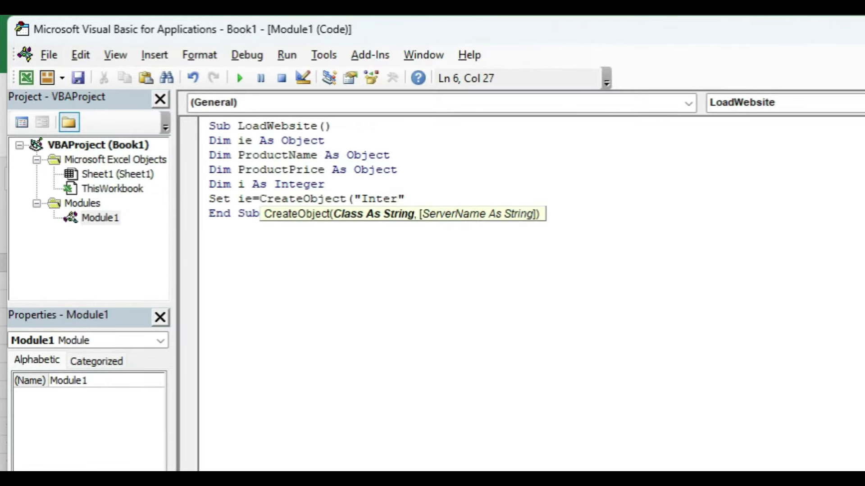
text(netExplorer)
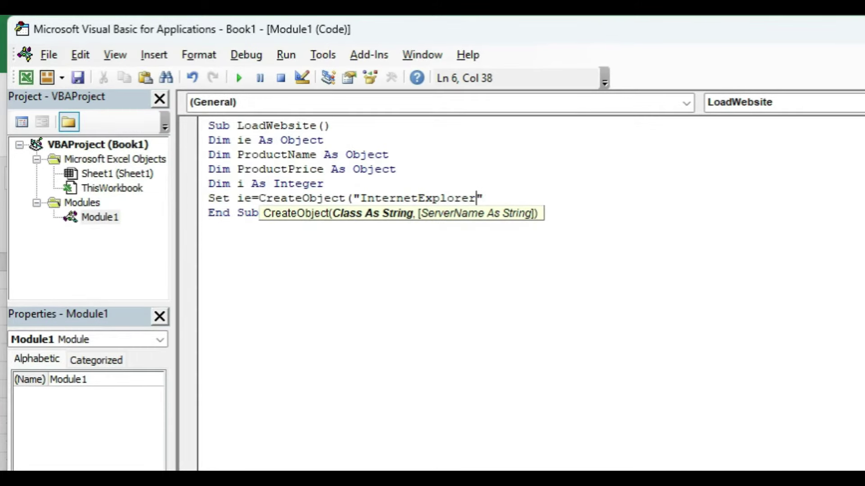
text(.Application")
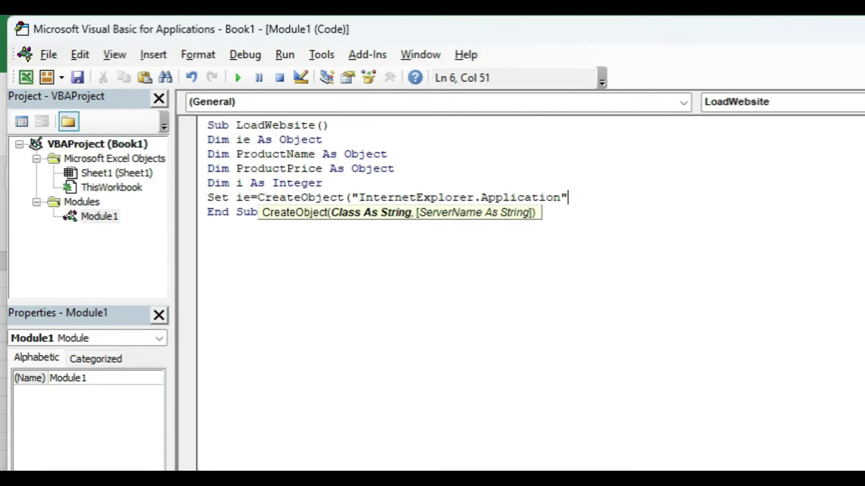
text())
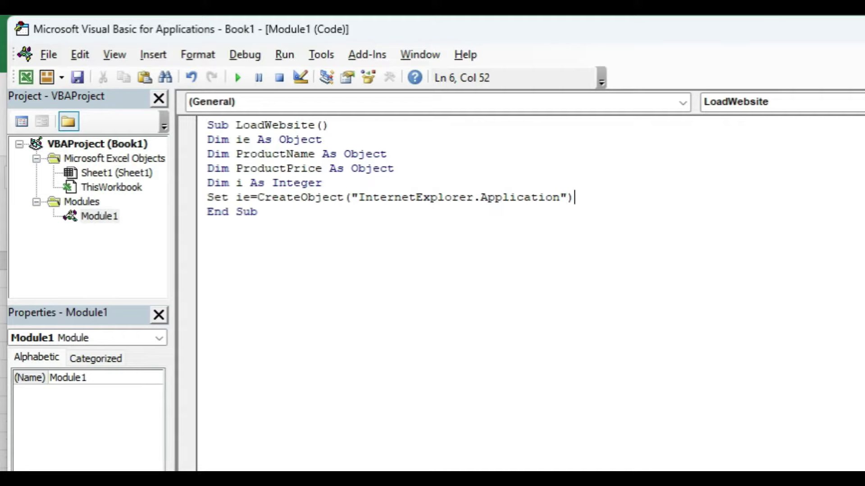
key(alt+t)
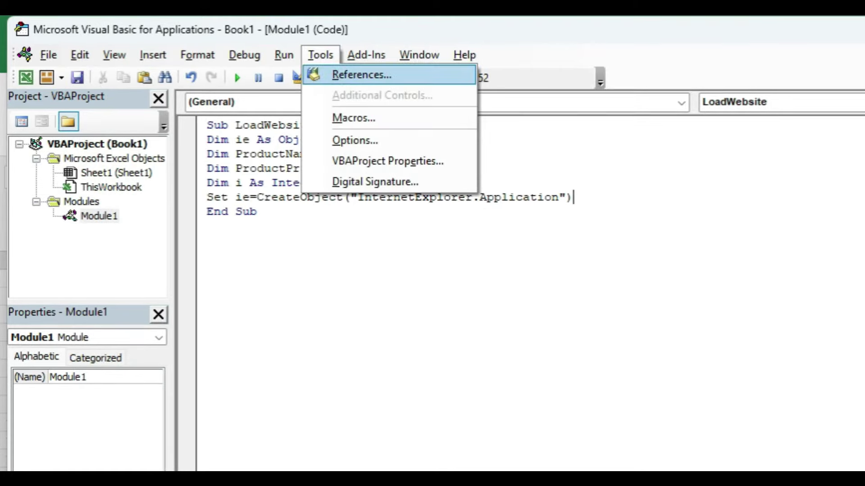
Step: Reference Microsoft HTML Object Library and Microsoft Internet Controls in the project
key(Escape)
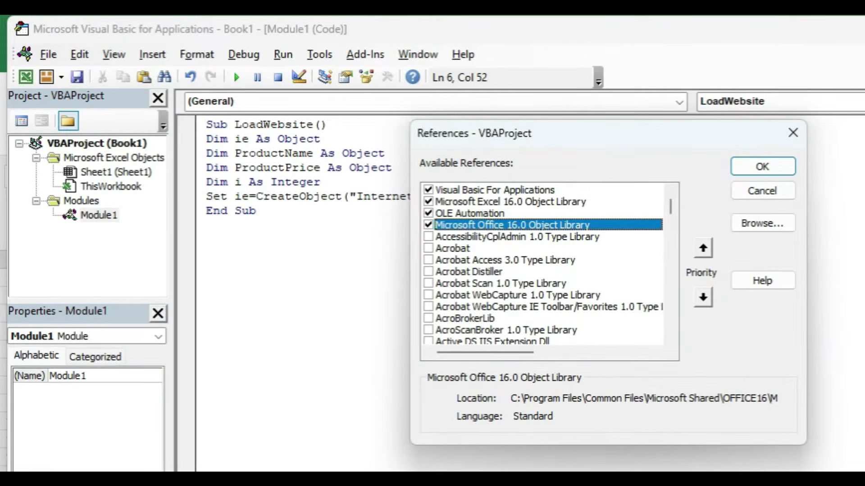
scroll(540, 265, down, 2)
scroll(541, 266, down, 2)
scroll(540, 266, down, 10)
scroll(540, 263, down, 3)
scroll(541, 263, down, 5)
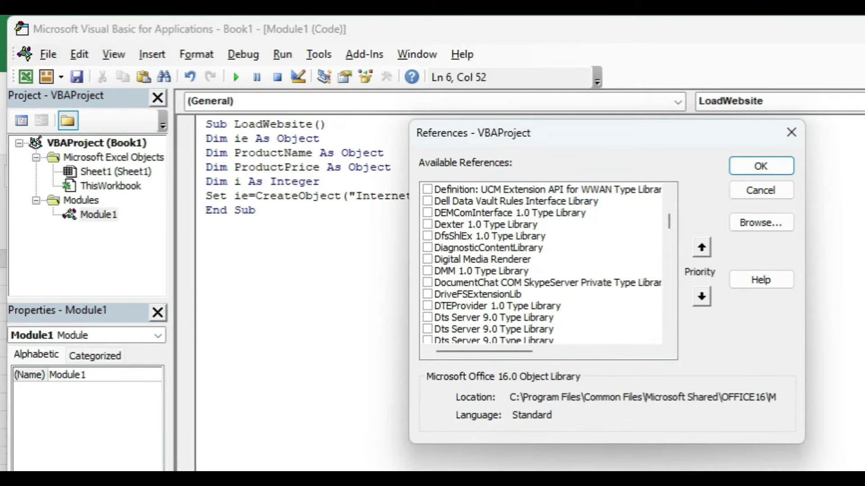
scroll(540, 263, down, 4)
scroll(540, 263, down, 3)
scroll(540, 263, down, 4)
scroll(541, 264, down, 4)
scroll(541, 264, down, 1)
scroll(541, 264, down, 1)
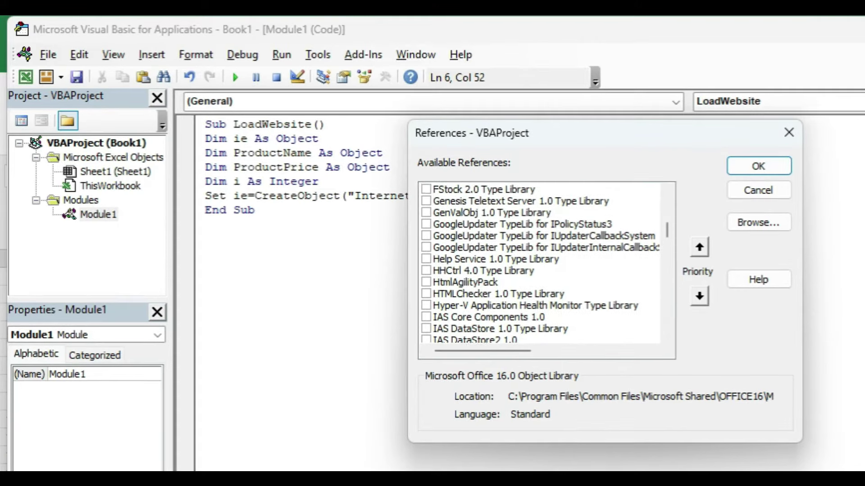
scroll(540, 264, down, 1)
scroll(540, 263, down, 2)
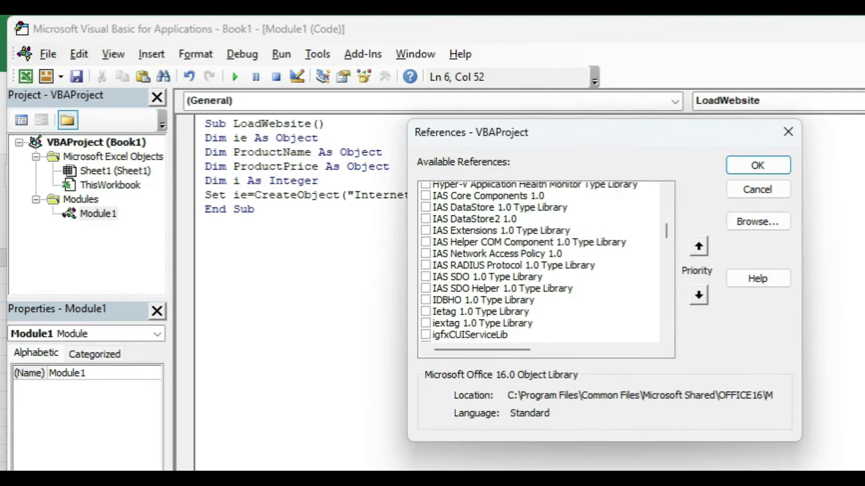
scroll(540, 263, down, 5)
scroll(541, 263, down, 1)
scroll(540, 263, down, 1)
scroll(541, 264, down, 1)
scroll(540, 263, down, 2)
scroll(540, 264, down, 2)
scroll(540, 263, down, 1)
scroll(541, 263, down, 2)
scroll(540, 263, down, 1)
scroll(541, 263, down, 2)
scroll(540, 263, down, 1)
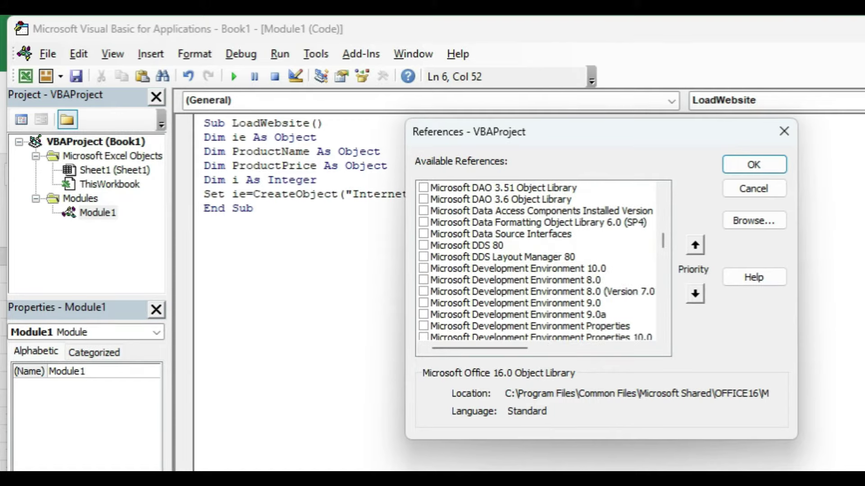
scroll(540, 263, down, 1)
scroll(541, 264, down, 1)
scroll(541, 264, down, 2)
scroll(541, 263, down, 2)
scroll(540, 264, down, 1)
scroll(540, 263, down, 1)
scroll(540, 263, down, 1)
scroll(540, 264, down, 2)
scroll(540, 264, down, 1)
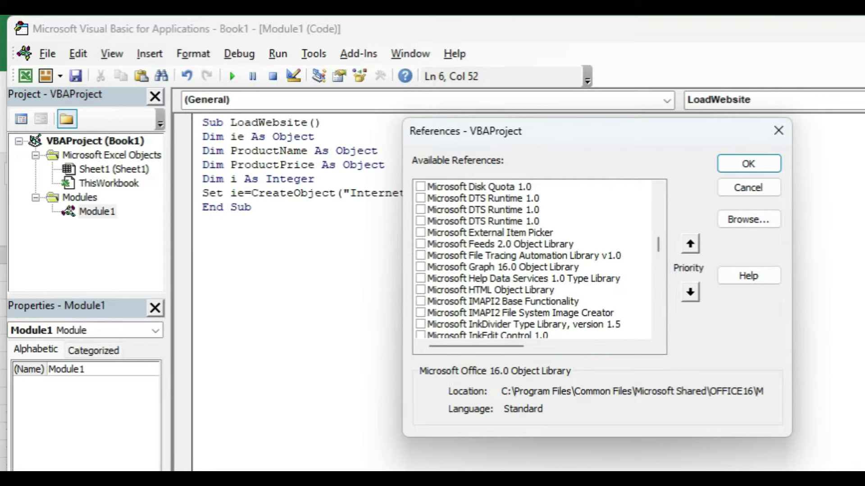
click(420, 290)
scroll(532, 261, down, 1)
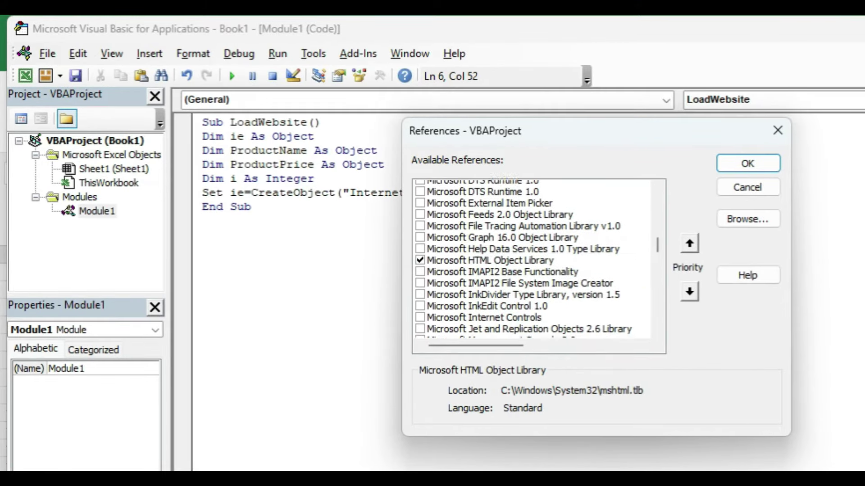
click(491, 255)
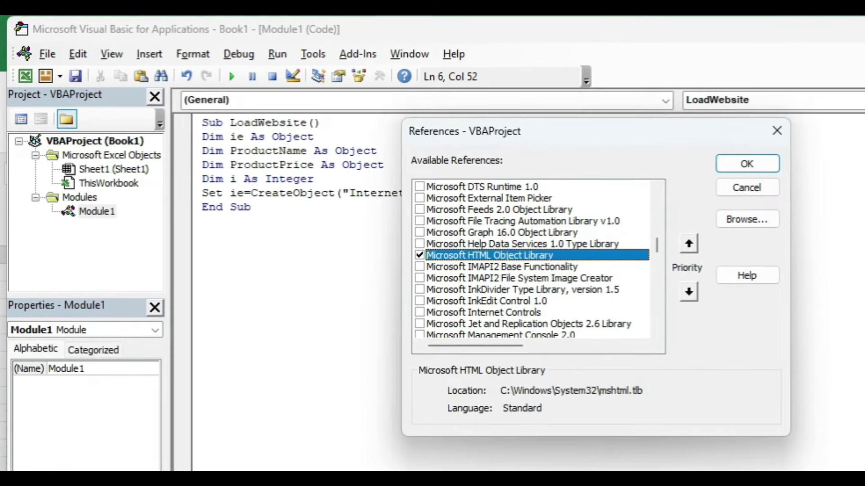
click(419, 312)
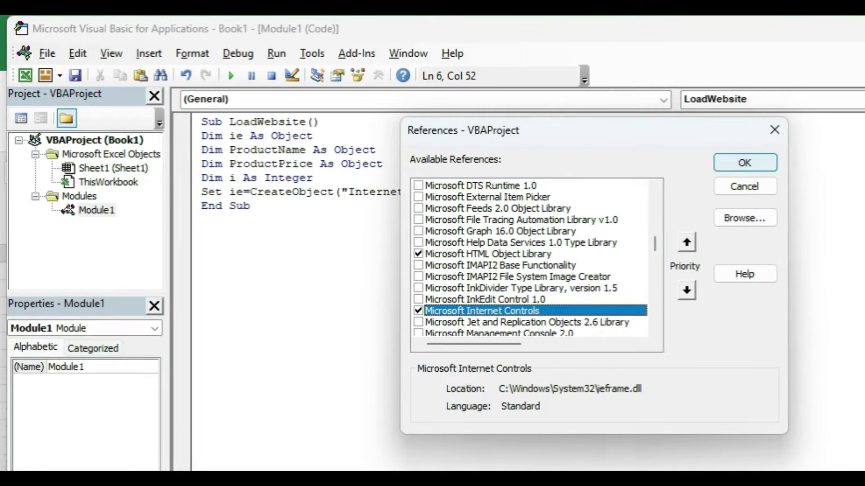
key(Return)
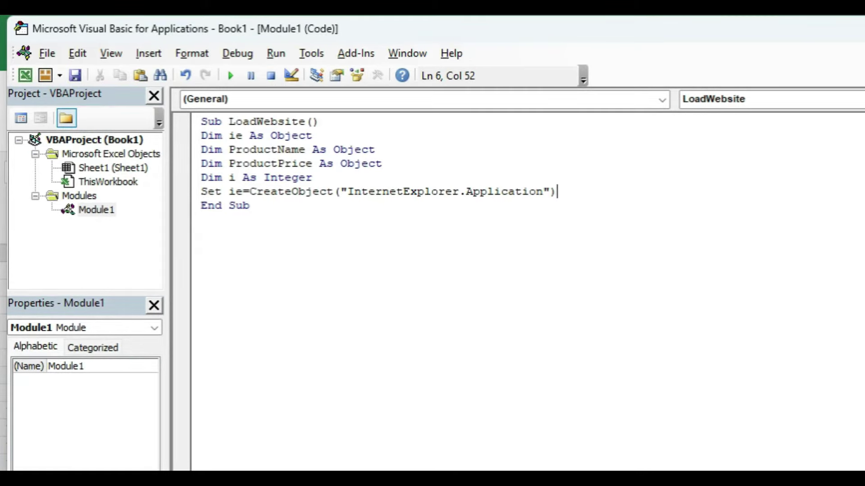
Step: Add the line ie.Visible=False after the CreateObject line
key(Return)
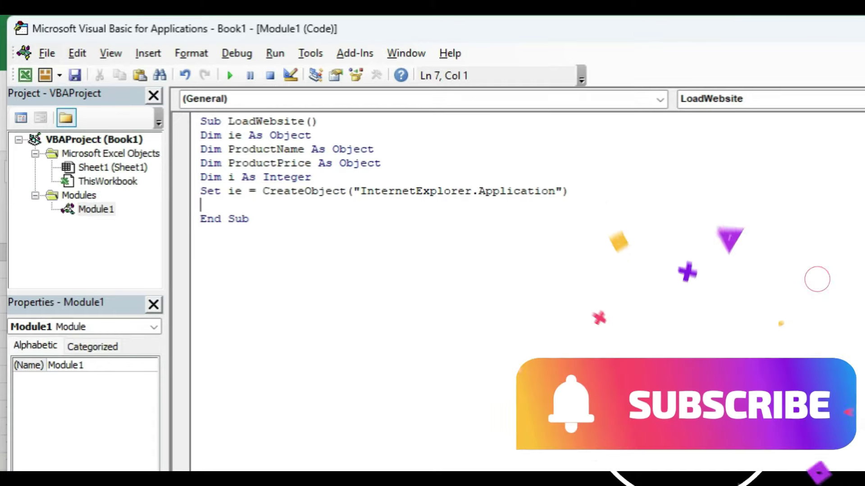
text(ie)
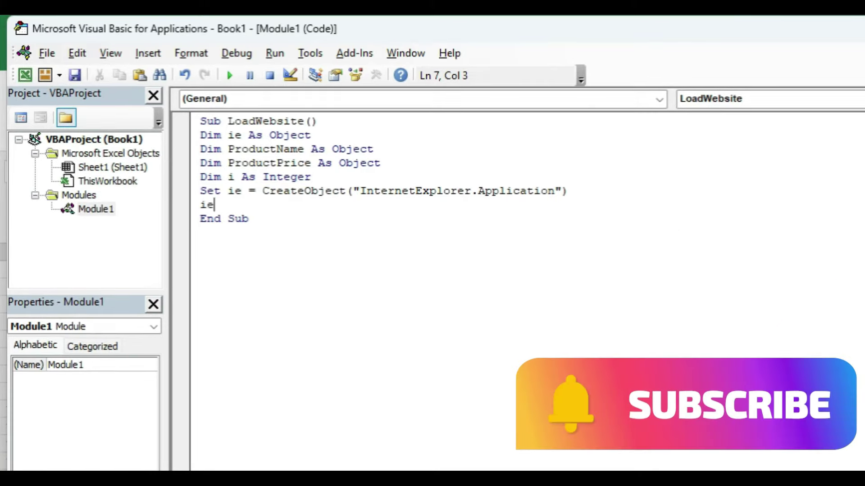
text(.)
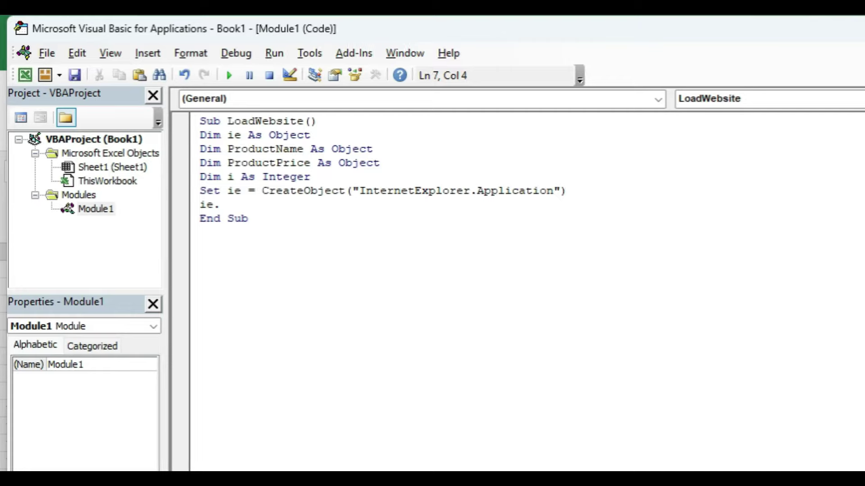
text(Visible)
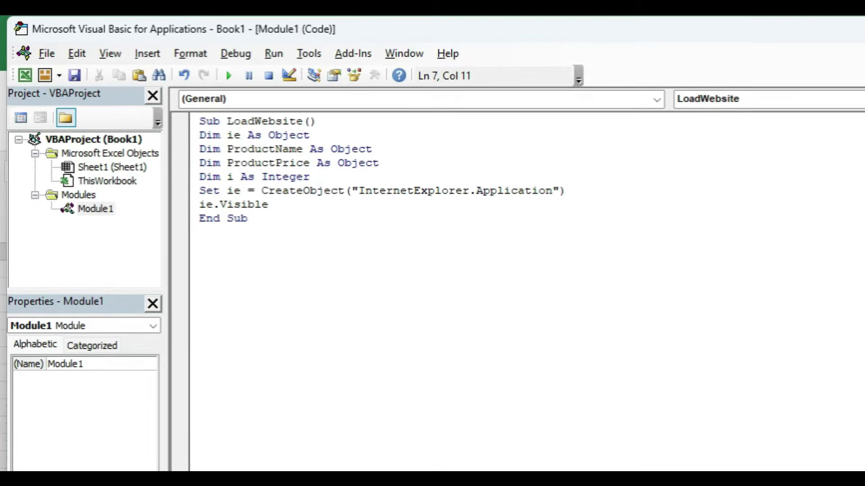
text(=false)
key(Return)
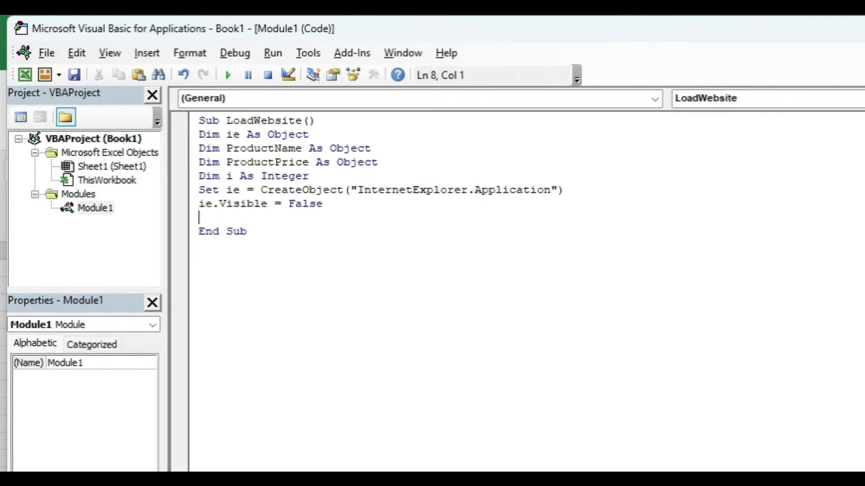
Step: Add ie.navigate with the Amazon laptop search URL copied from Edge's address bar
text(ie.)
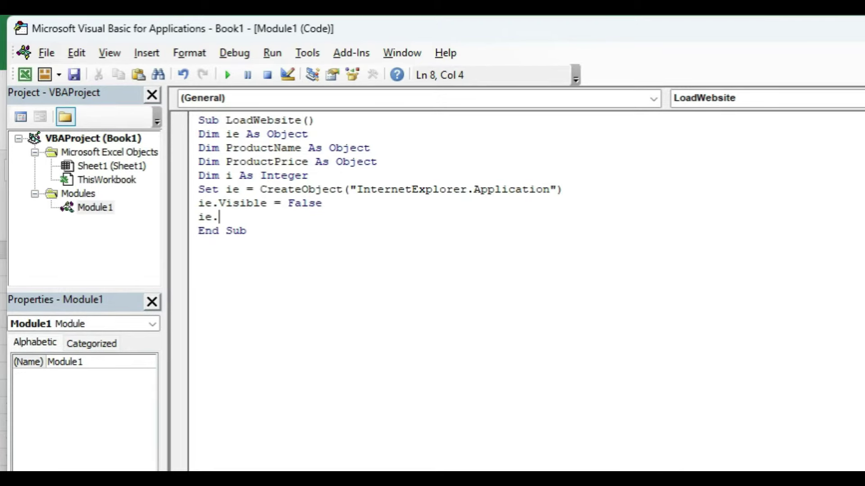
text(navigate)
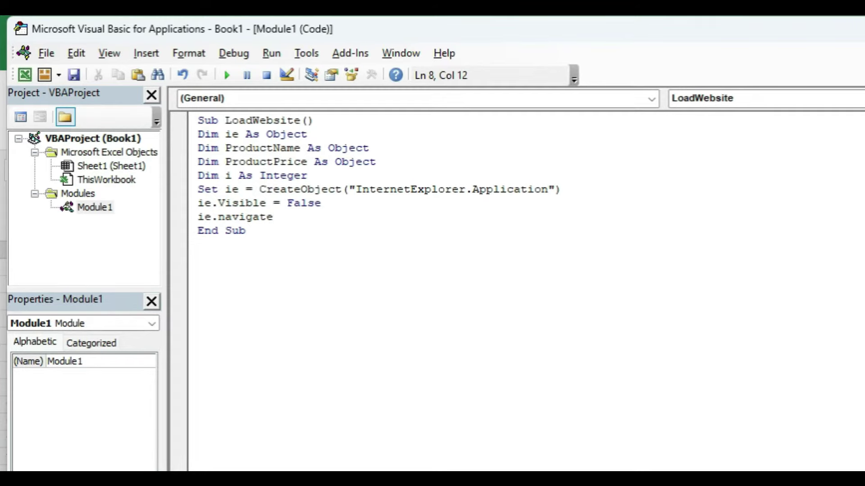
text((""))
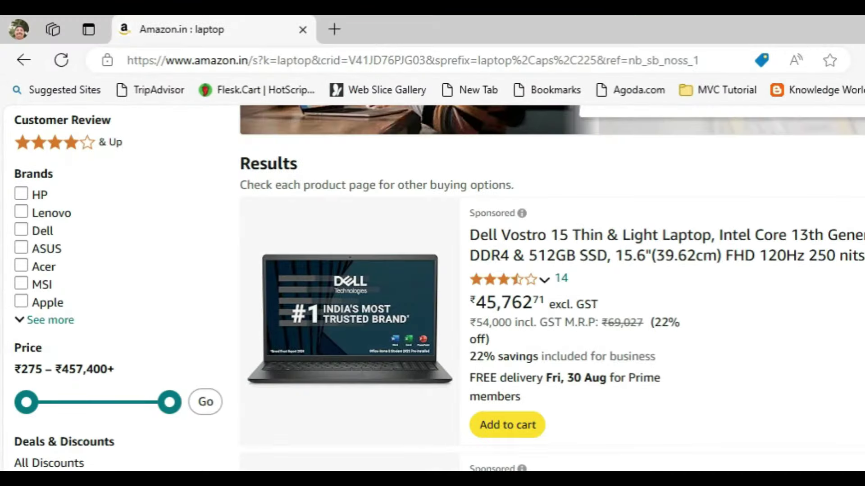
key(ctrl+l)
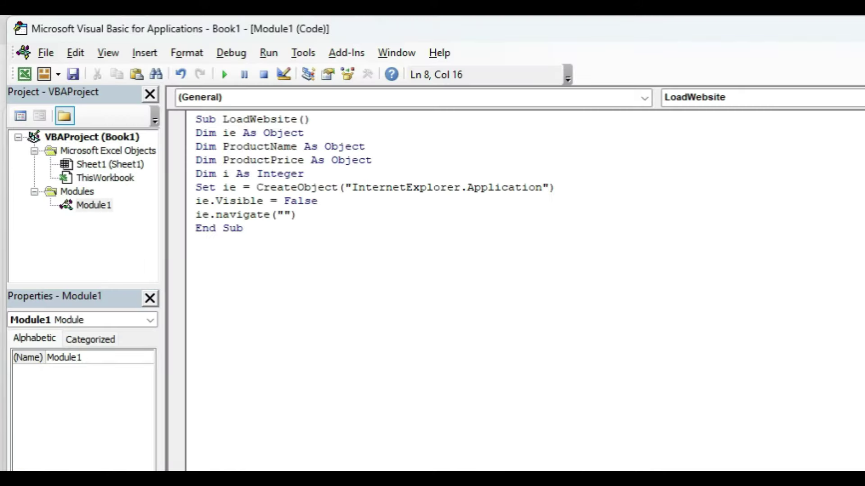
click(284, 213)
key(ctrl+v)
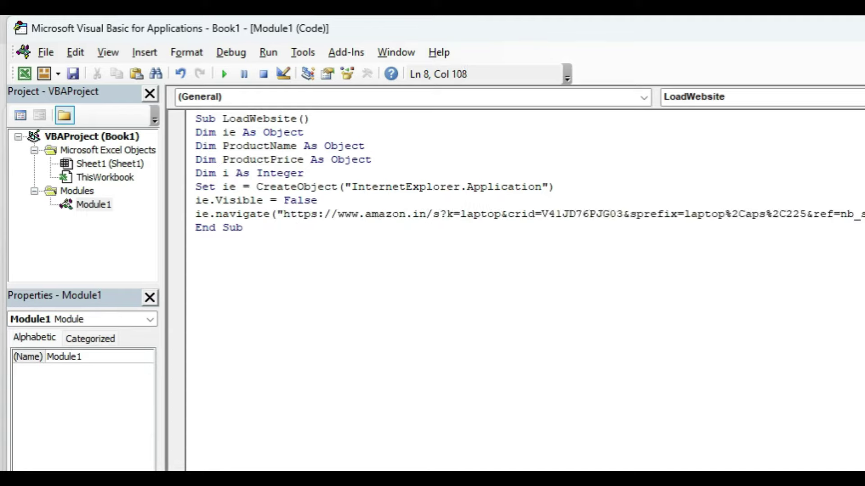
key(End)
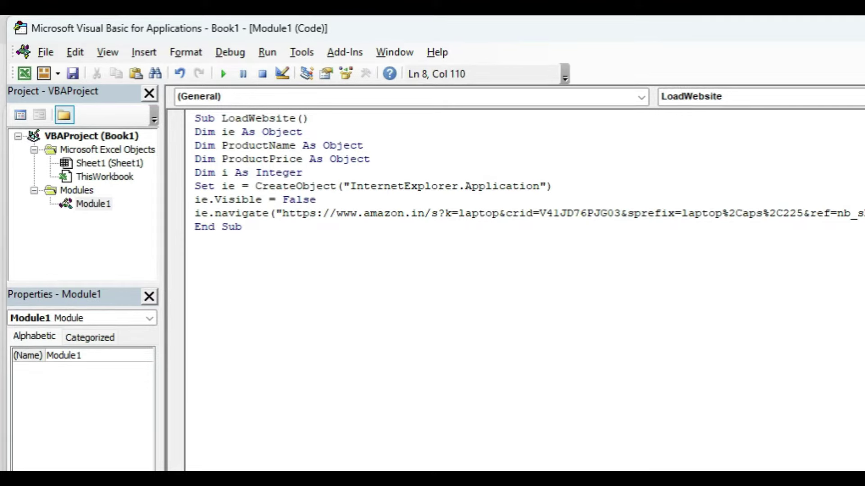
key(Return)
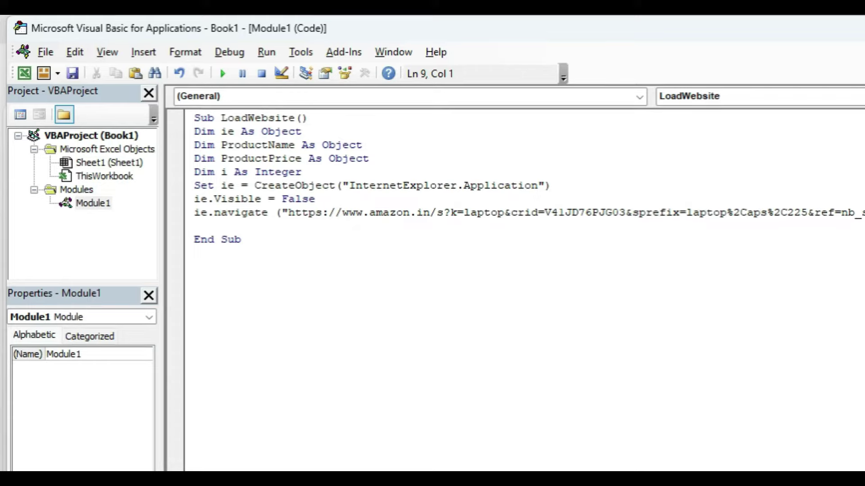
Step: Write header lines Cells(1,1)="Product Name" and Cells(1,2)="Price" below the navigate call
text(Cell)
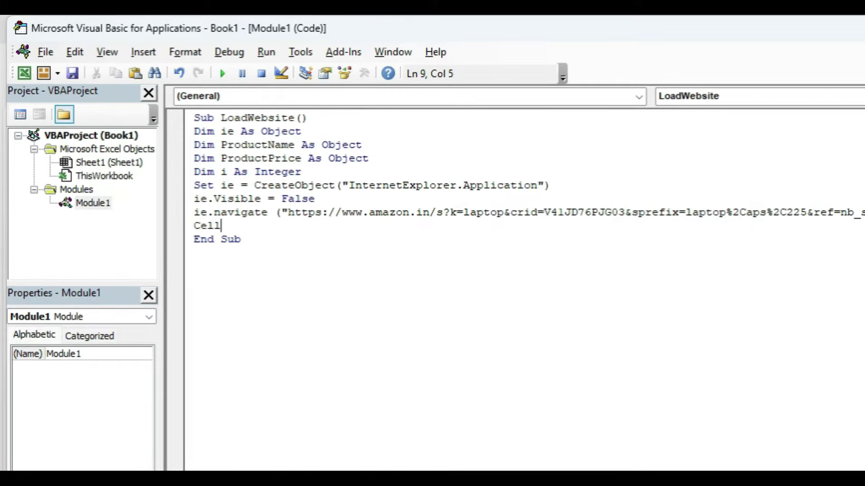
text(s)
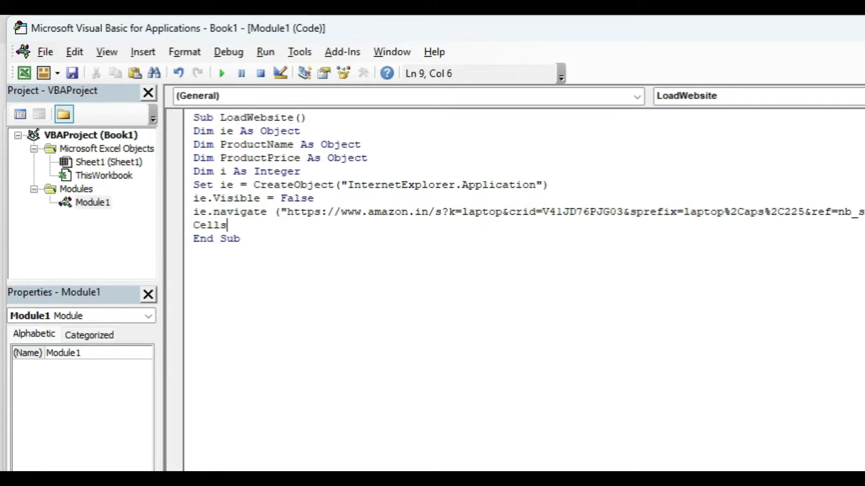
text((1,1)
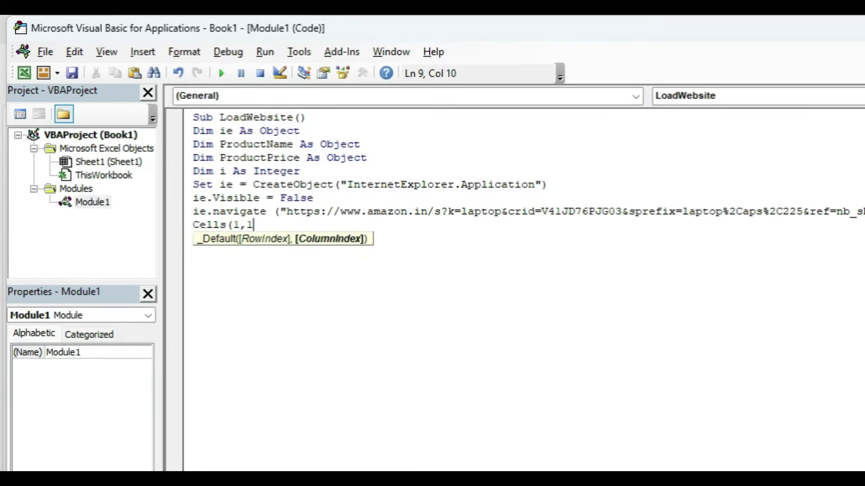
text())
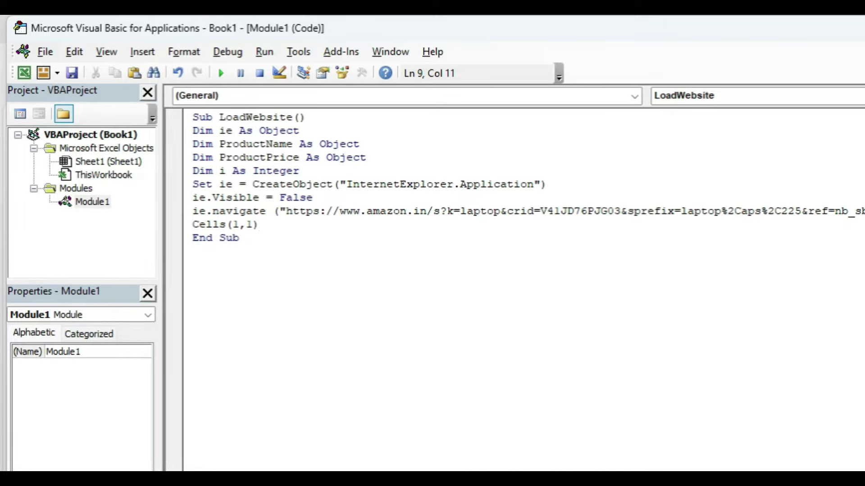
text(="Product Name")
key(Return)
text(Cells(1,2))
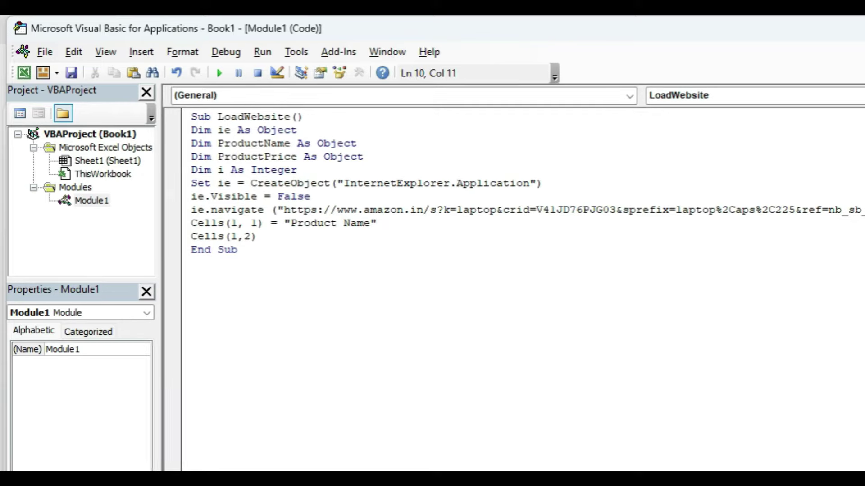
text(=)
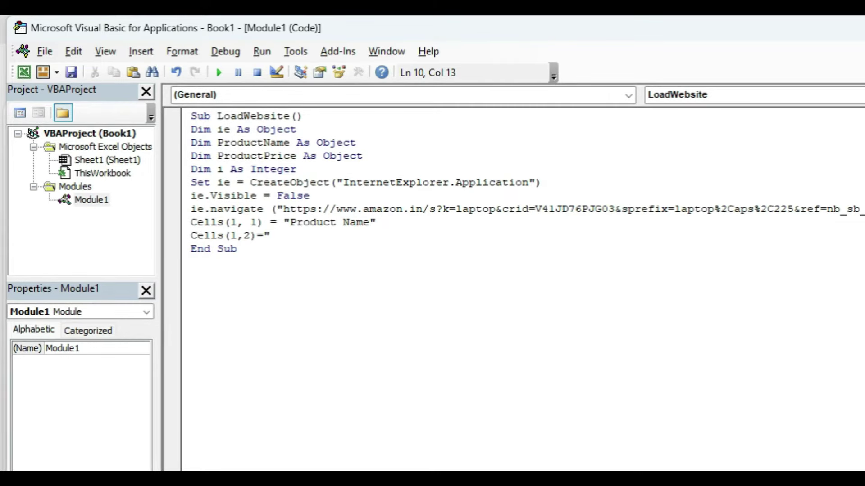
text(Pro)
key(BackSpace)
text(ice")
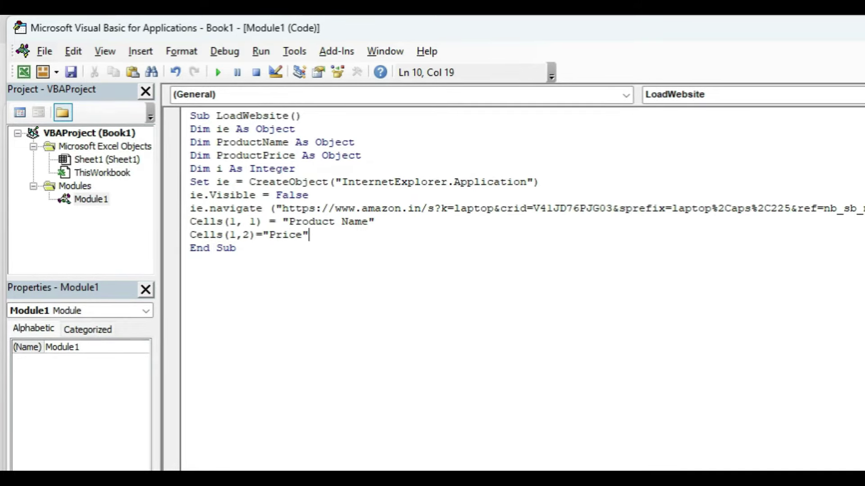
key(Return)
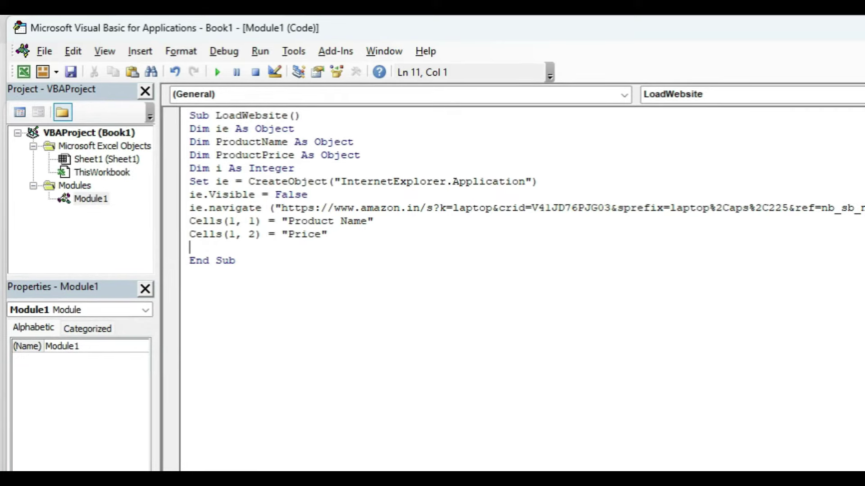
click(398, 58)
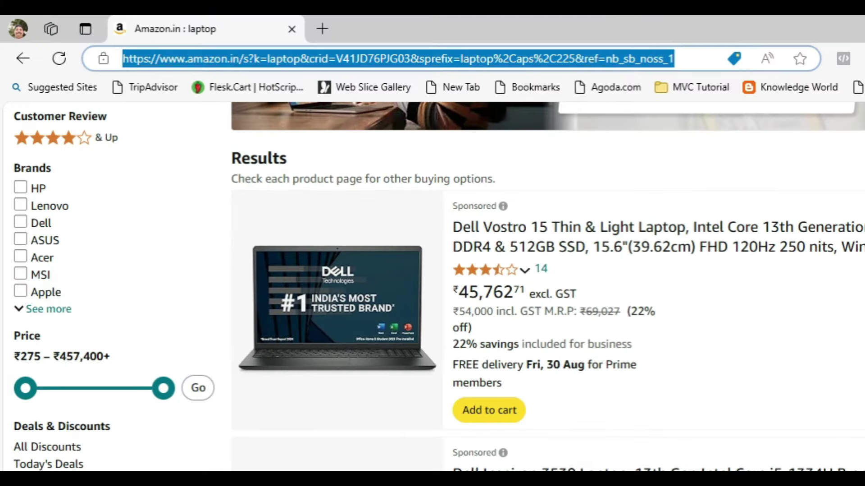
scroll(432, 288, down, 2)
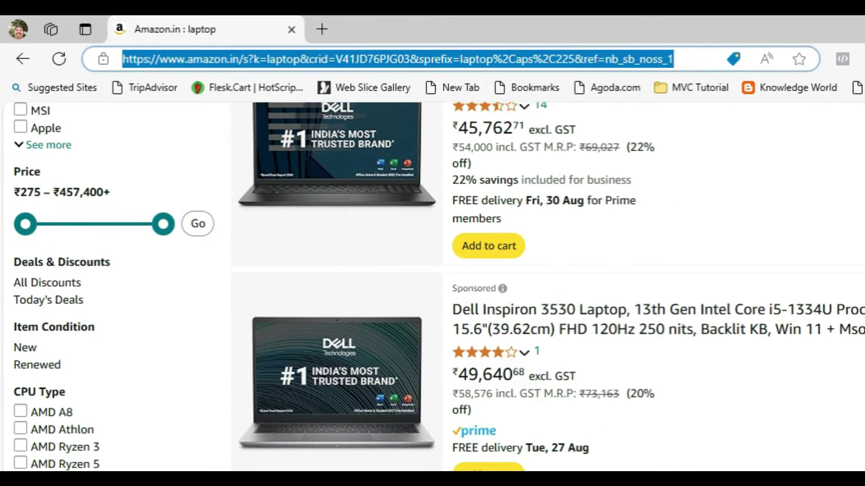
scroll(433, 289, up, 1)
scroll(433, 288, down, 2)
scroll(432, 288, down, 1)
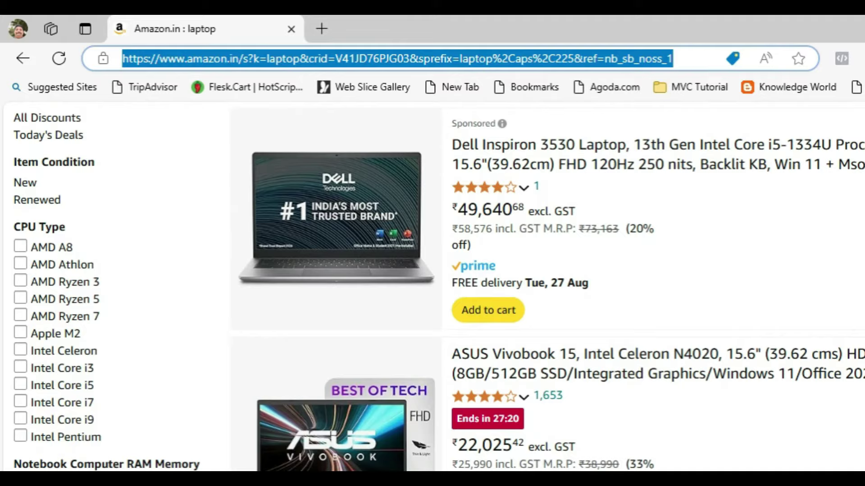
scroll(433, 288, up, 2)
scroll(433, 288, up, 2)
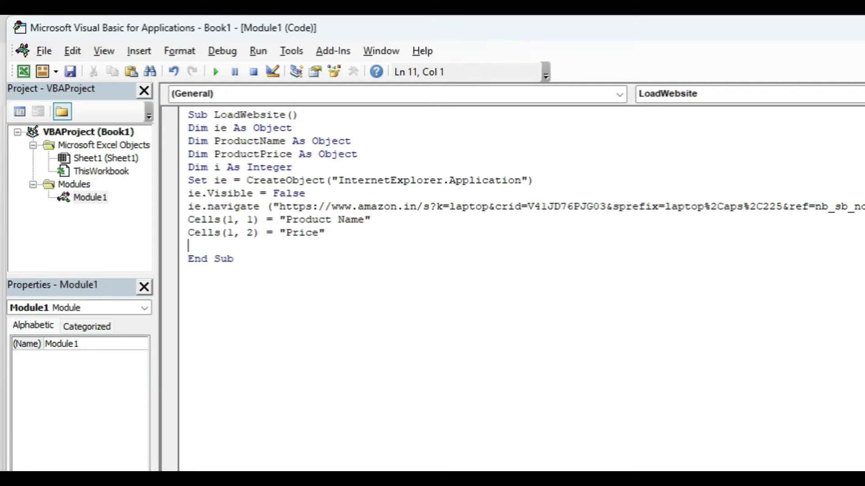
Step: Add a Do / DoEvents / Loop Until ie.readyState = 4 wait loop
text(d)
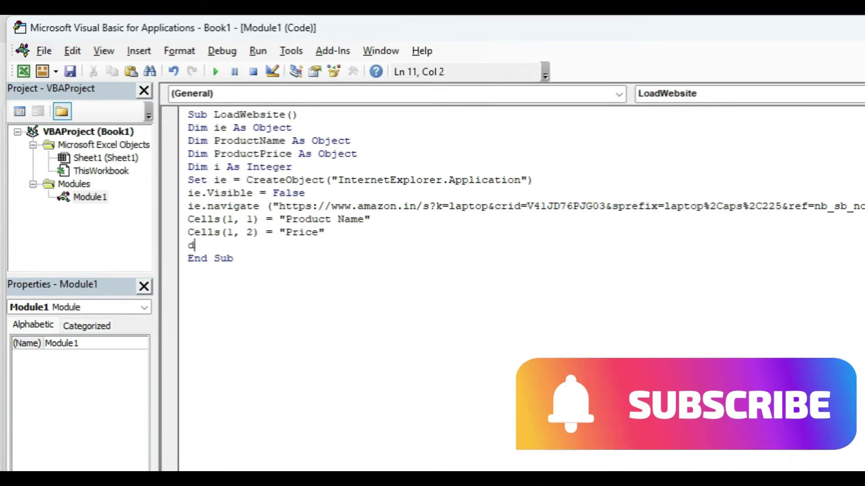
text(o)
key(Return)
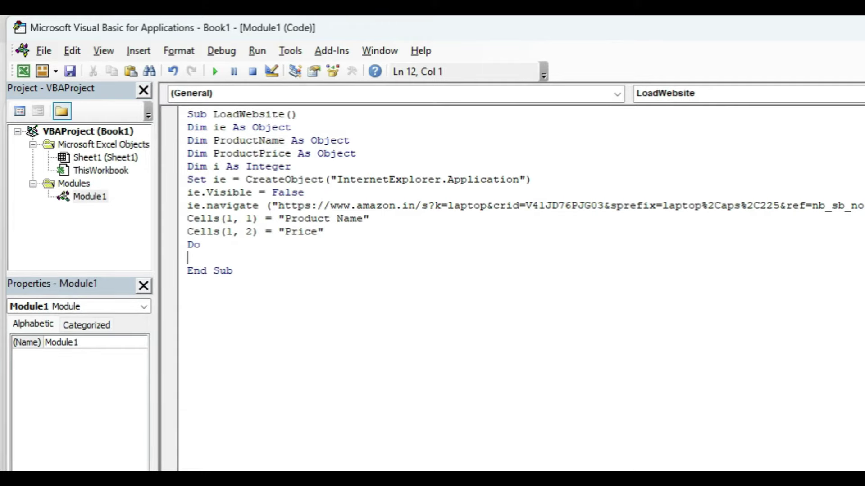
text(DoEvents)
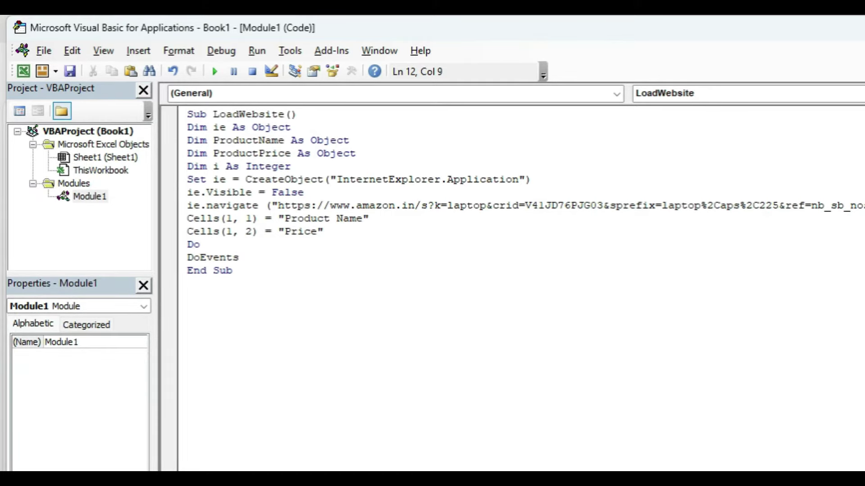
key(Return)
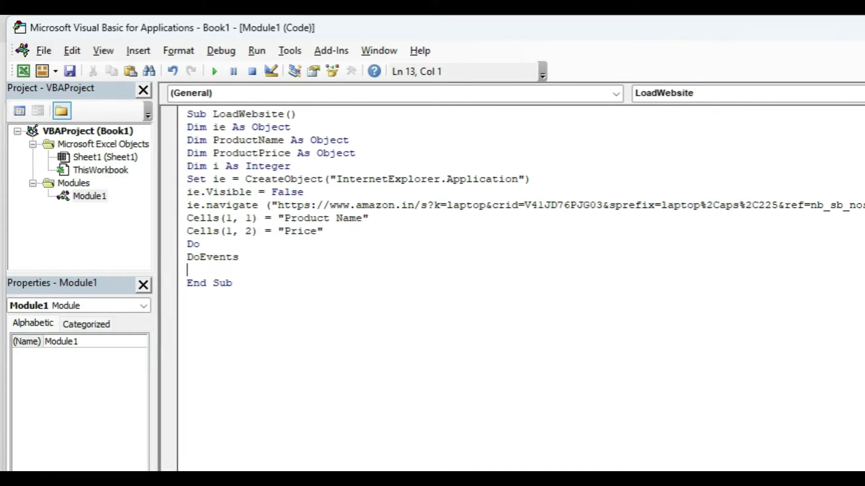
text(Loop)
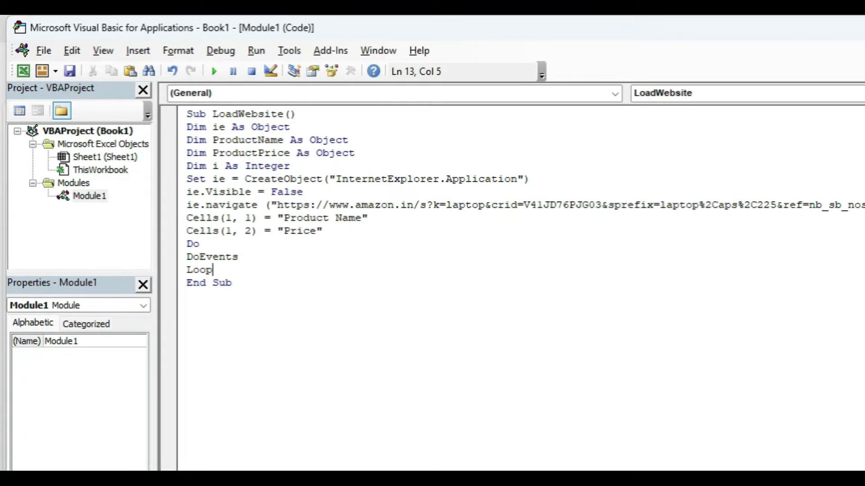
text( Until ie.)
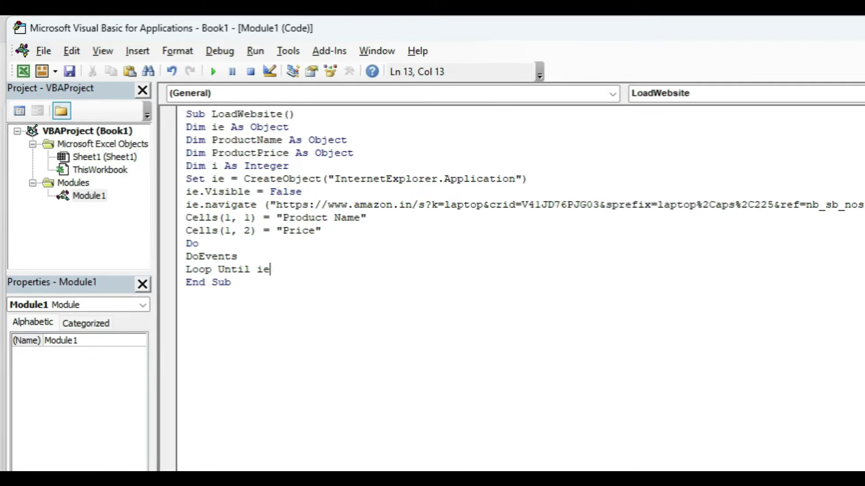
text(readyState)
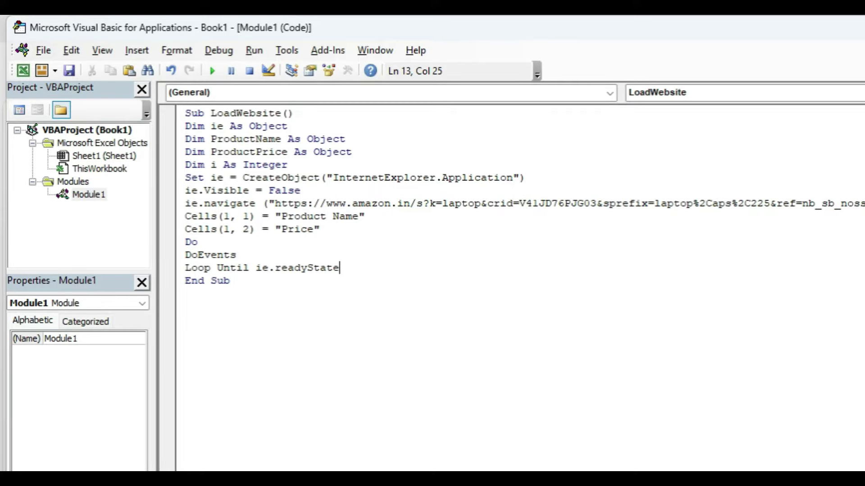
text(=4)
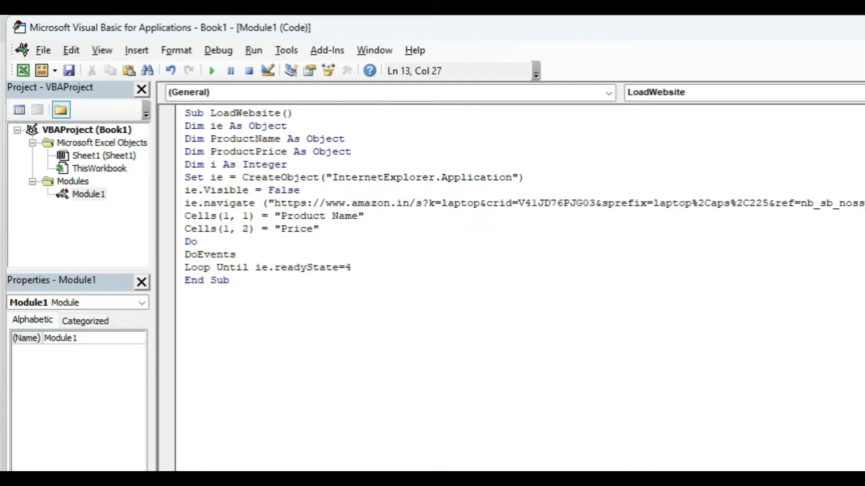
key(Return)
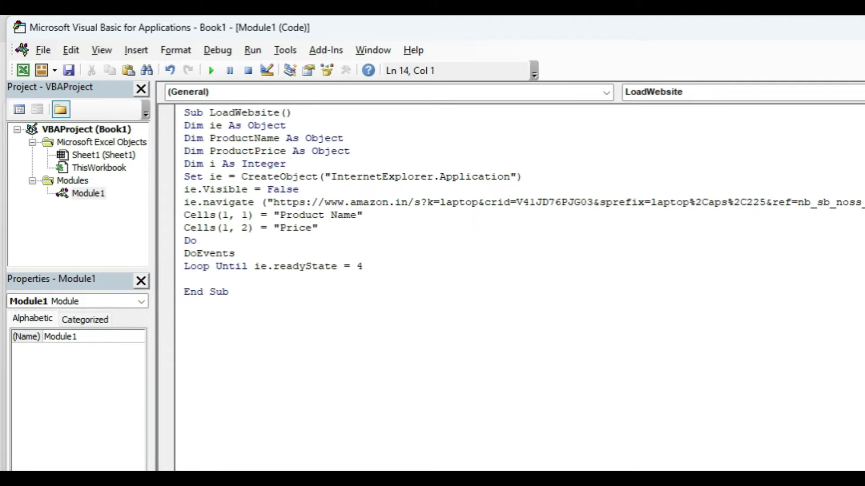
Step: Add On Error Resume Next, then declare mywebpage As HTMLDocument
text(on error)
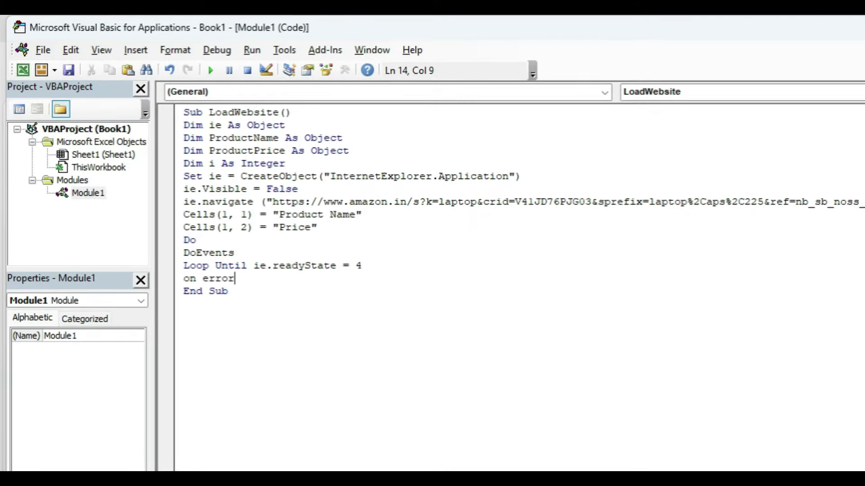
text( resume next)
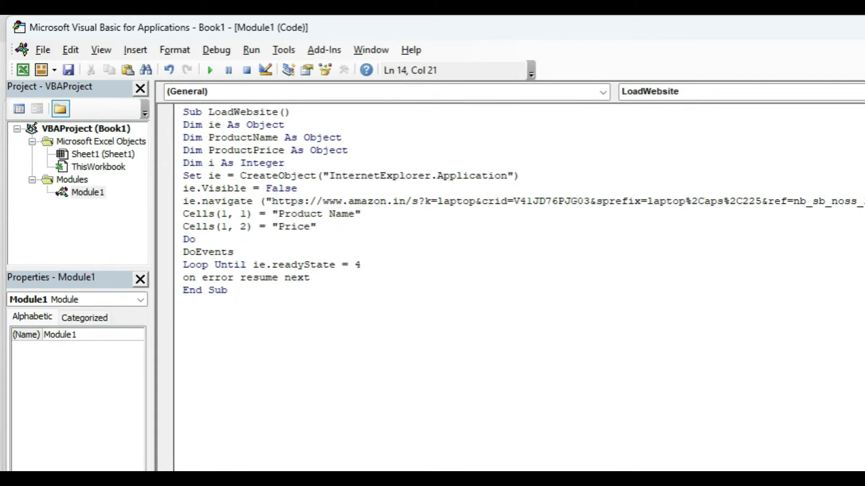
key(Return)
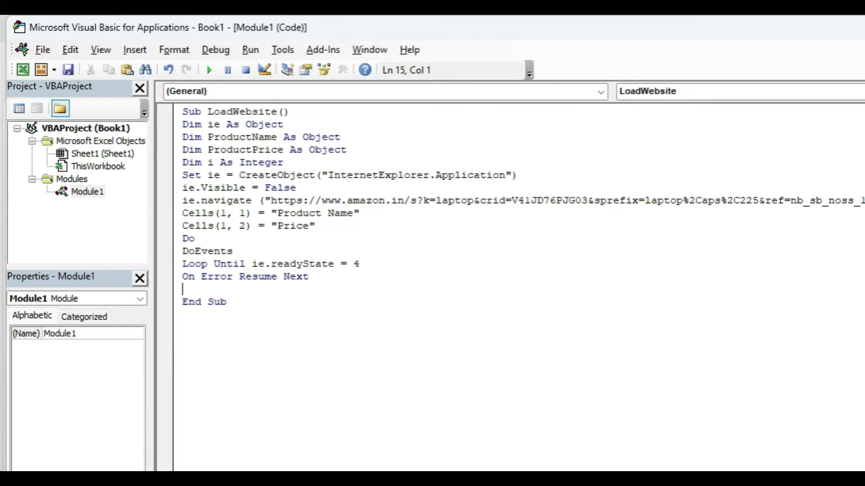
text(Dim )
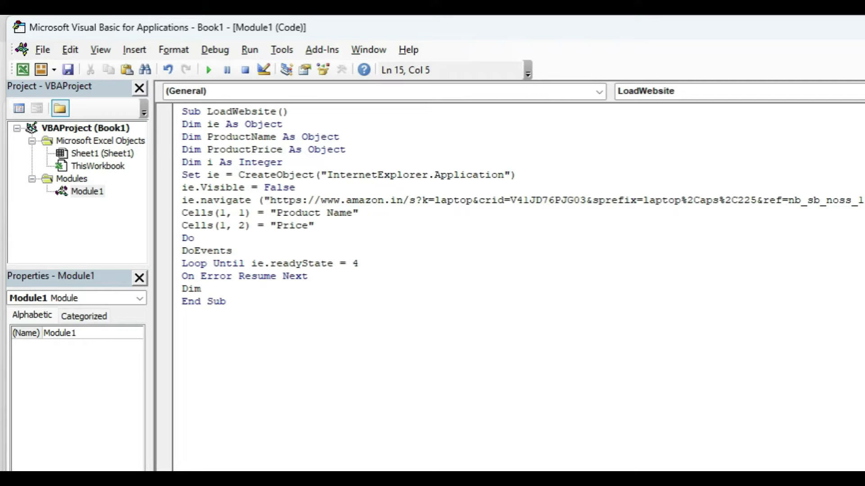
text(mywebpage)
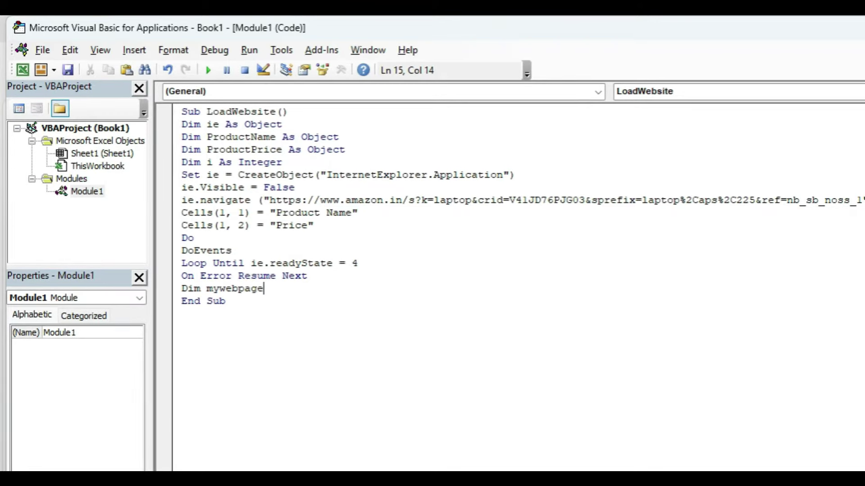
text( A)
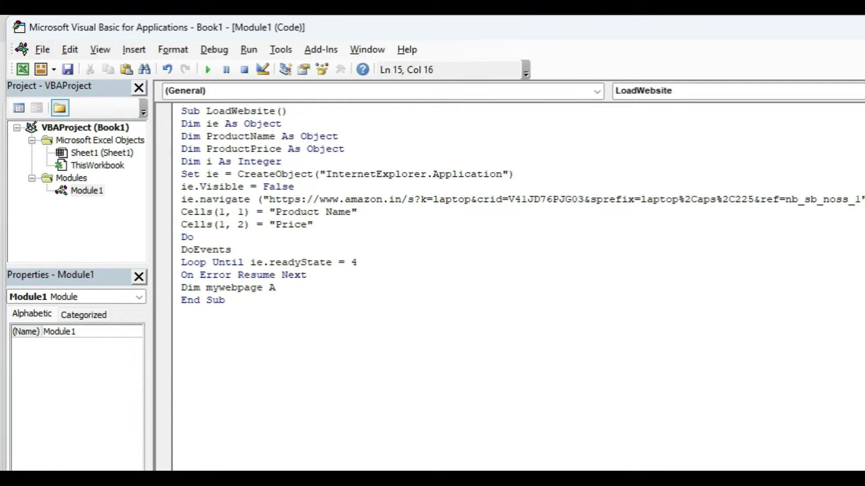
text(s H)
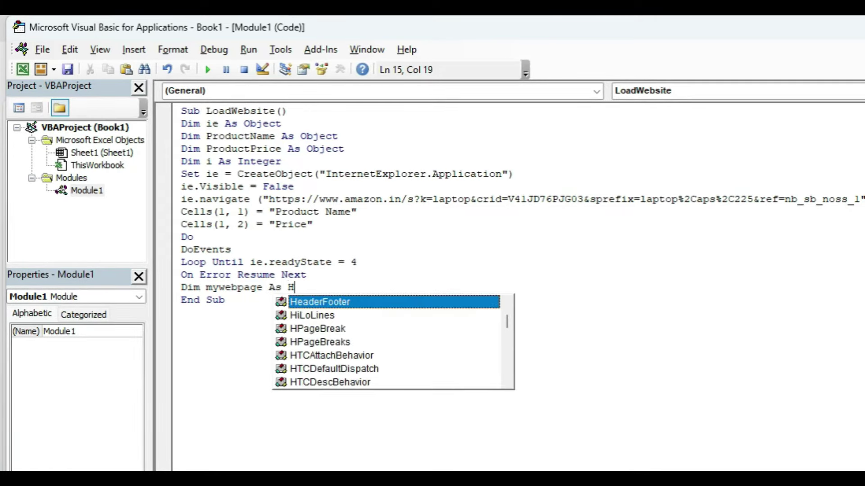
text(tml)
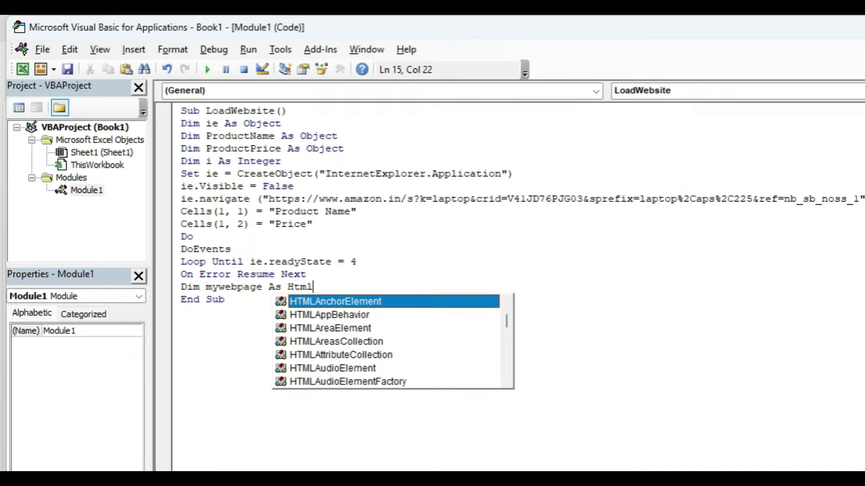
text(Do)
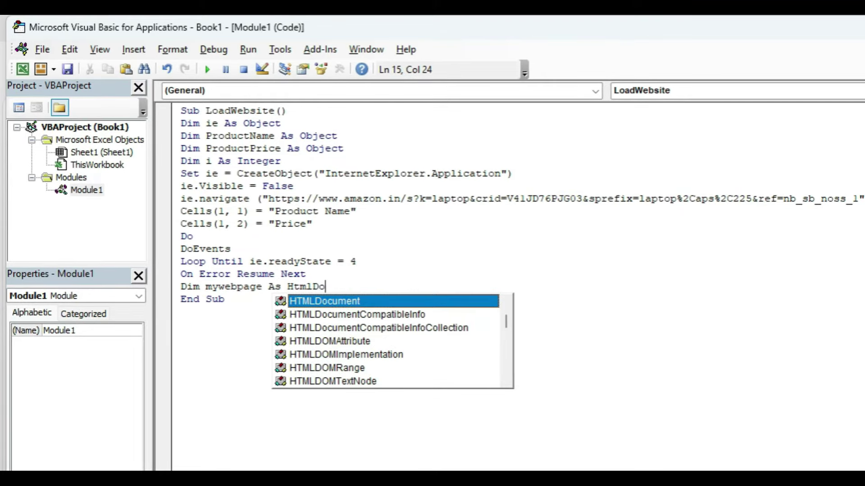
key(Return)
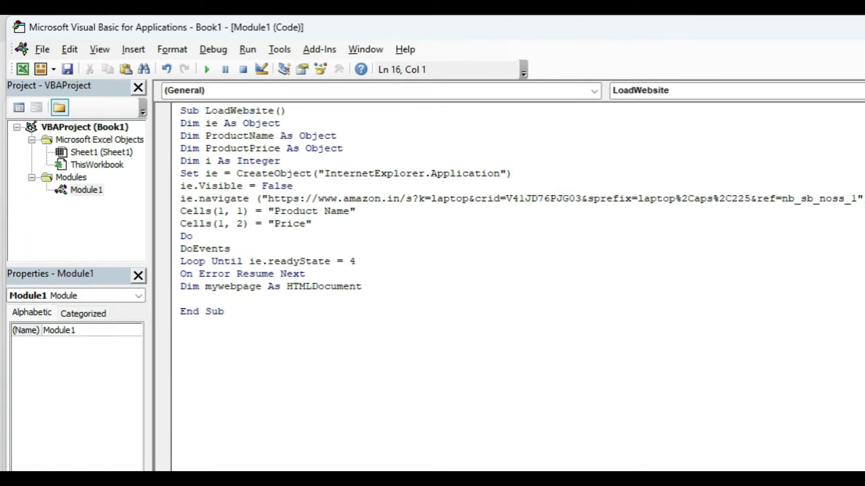
Step: Add the line Set mywebpage = ie.document, correcting the misspelled 'document'
text(Set mywebpage=ie.)
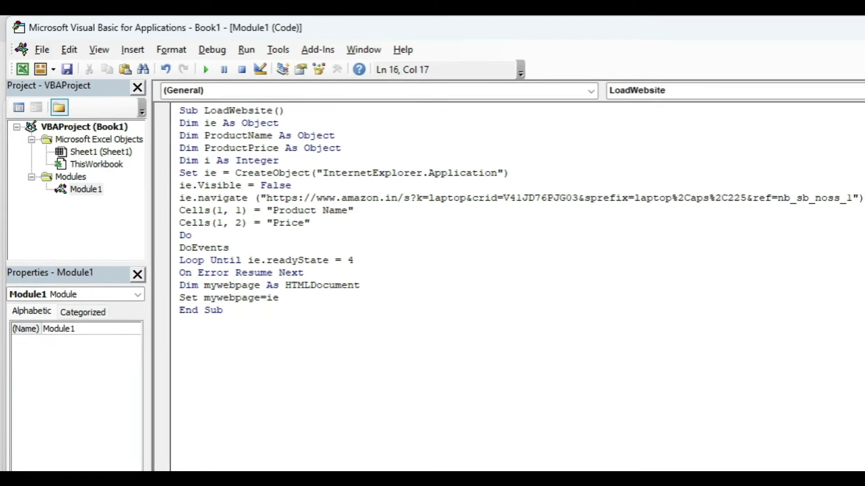
text(documnet)
key(Return)
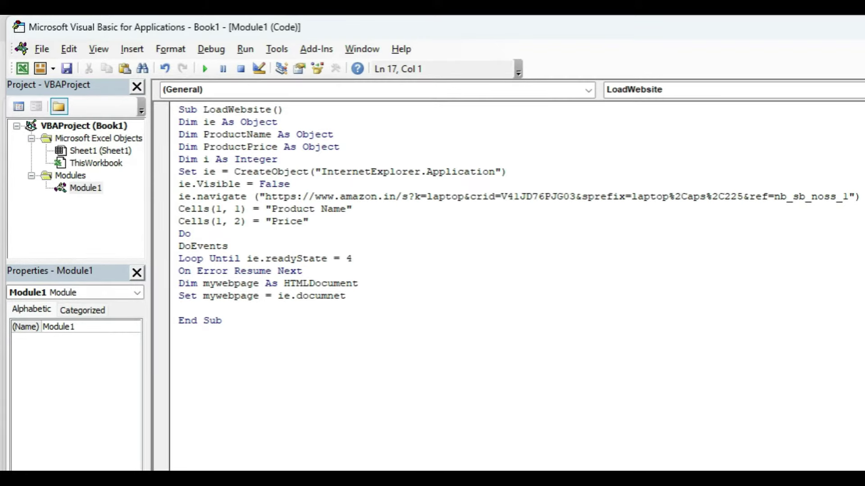
click(333, 296)
key(Right)
key(BackSpace)
key(BackSpace)
key(BackSpace)
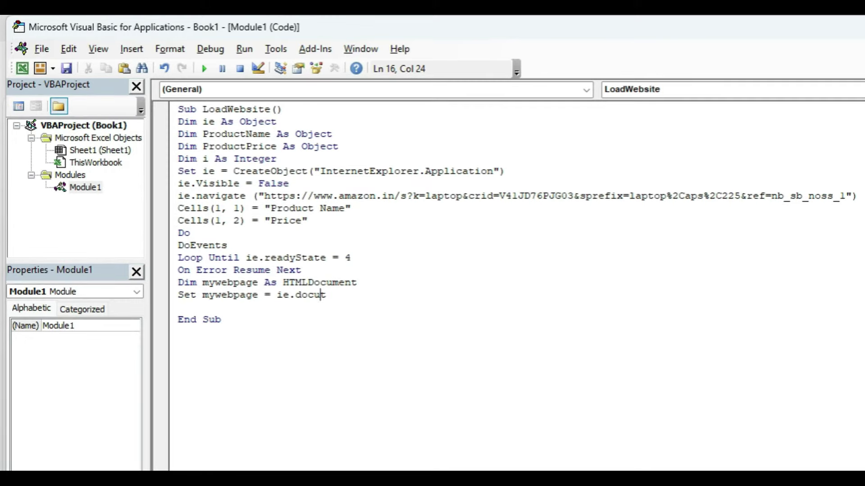
key(Delete)
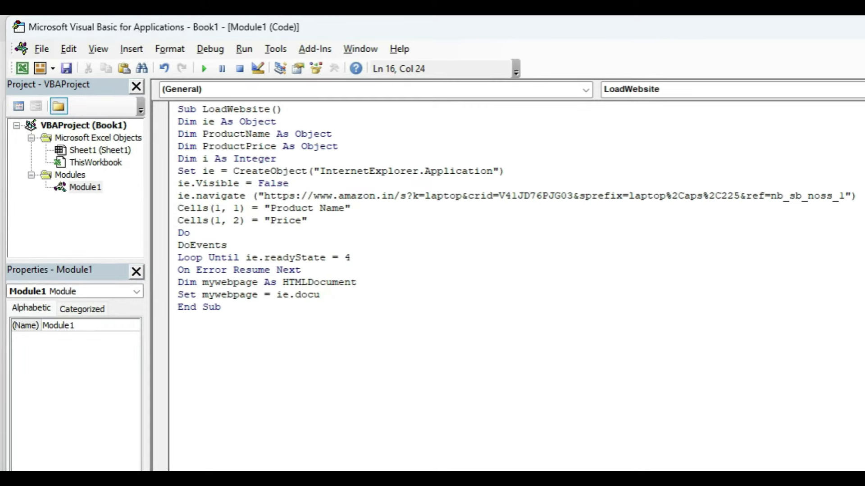
text(ment)
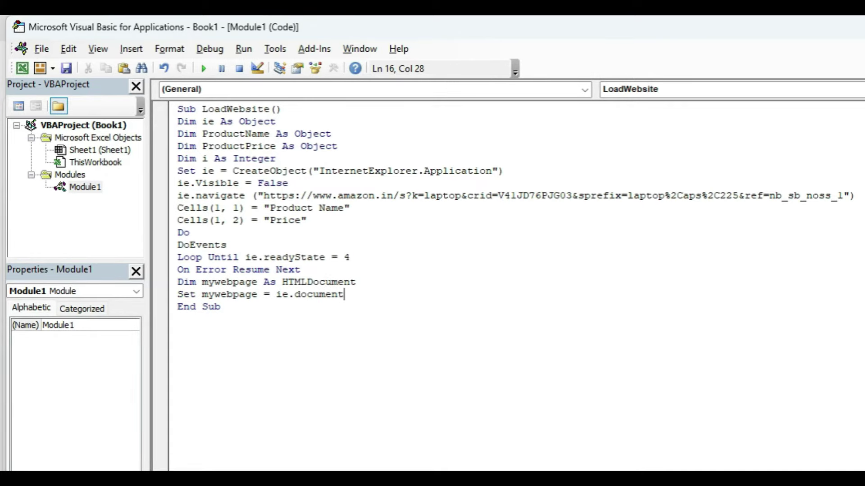
Step: Open a For i = 1 To 50 loop on the next line
key(Return)
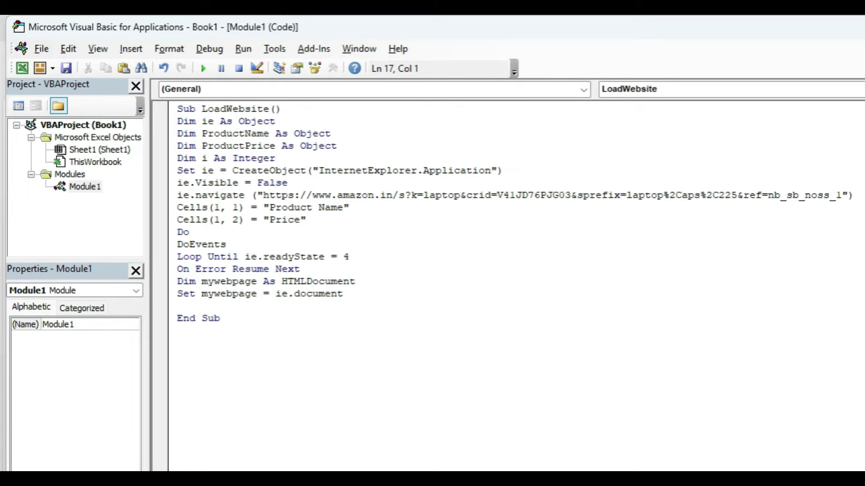
text(for )
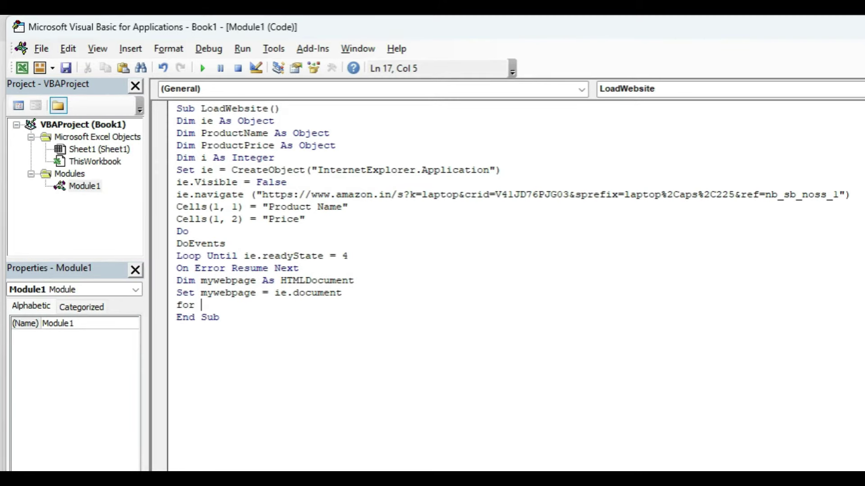
text(i)
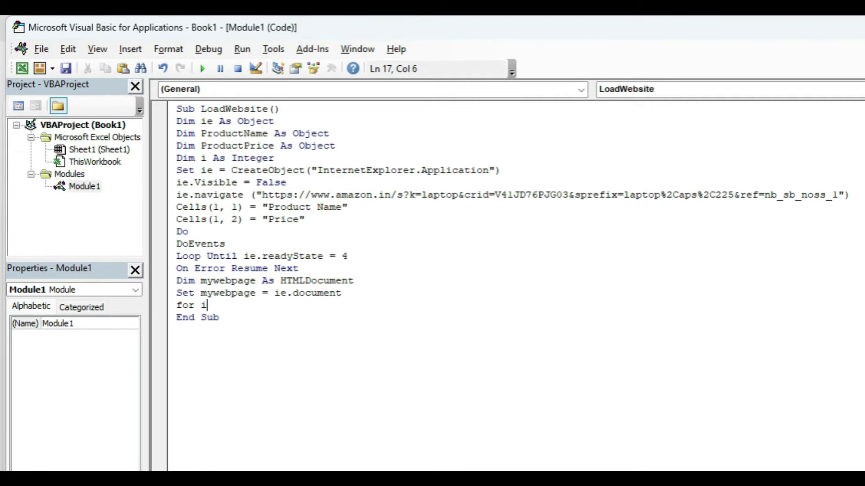
text(=1 to 50)
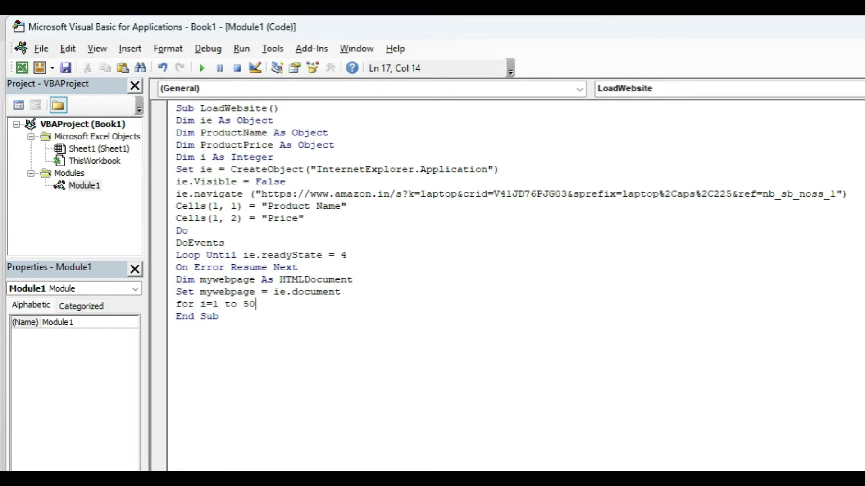
key(Return)
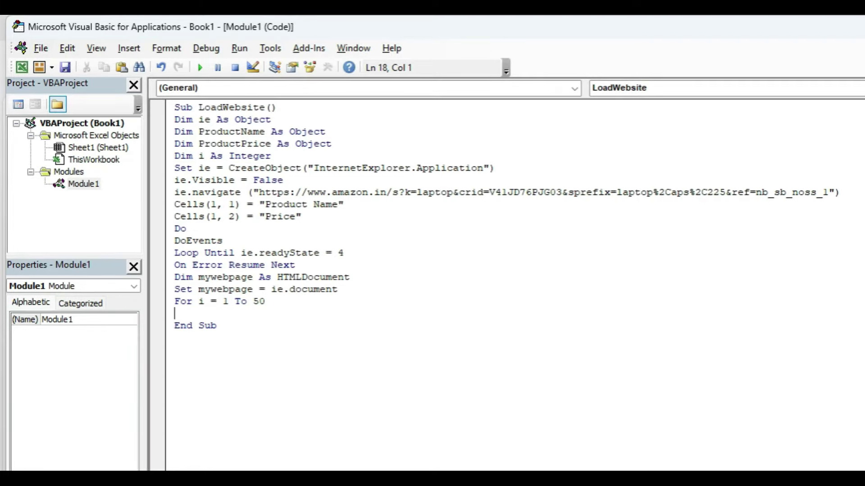
Step: Start a Set ProductName line, dismissing the compile error and using the declared ProductName variable
text(Set )
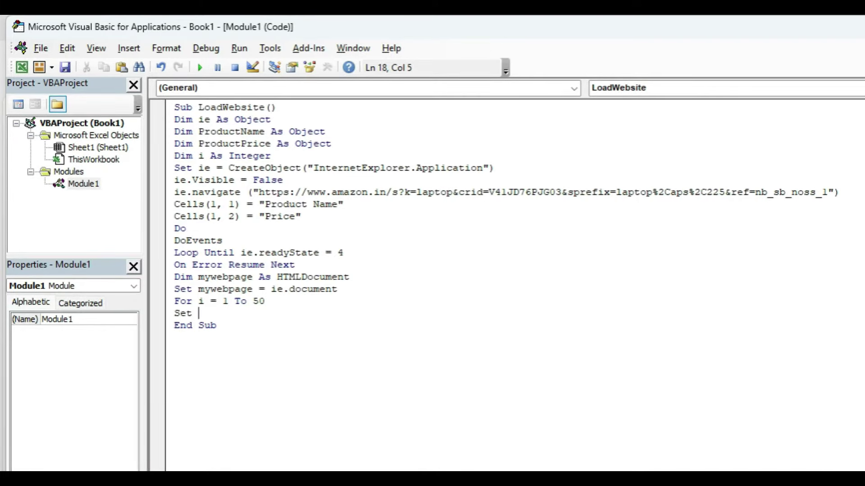
text(product)
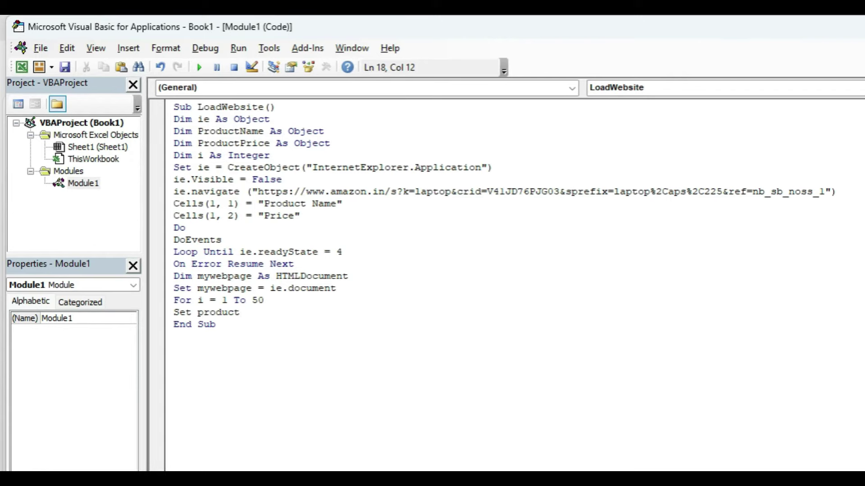
key(Down)
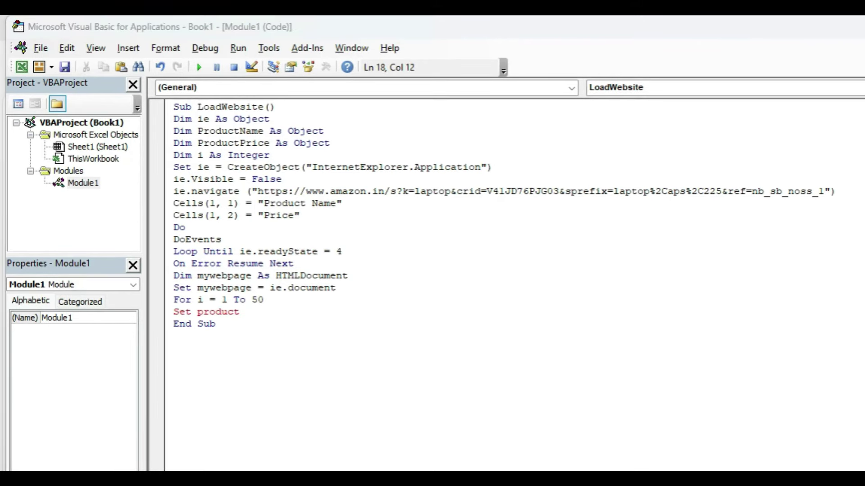
key(Return)
double_click(230, 131)
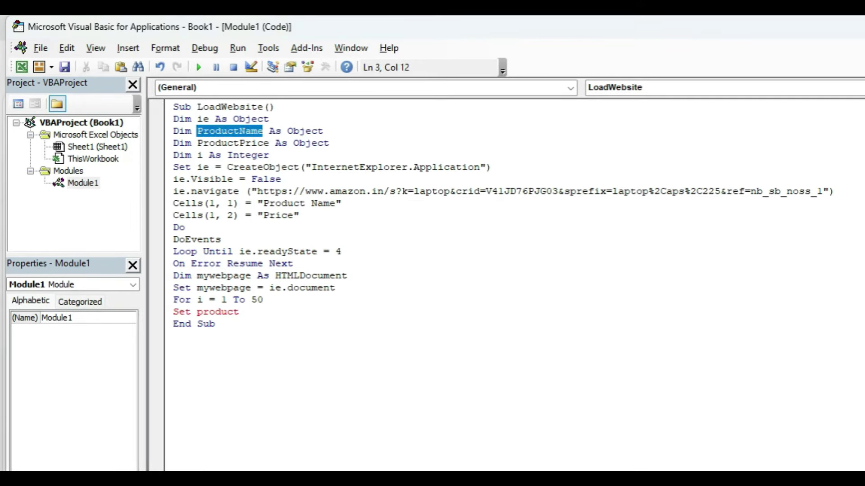
double_click(218, 311)
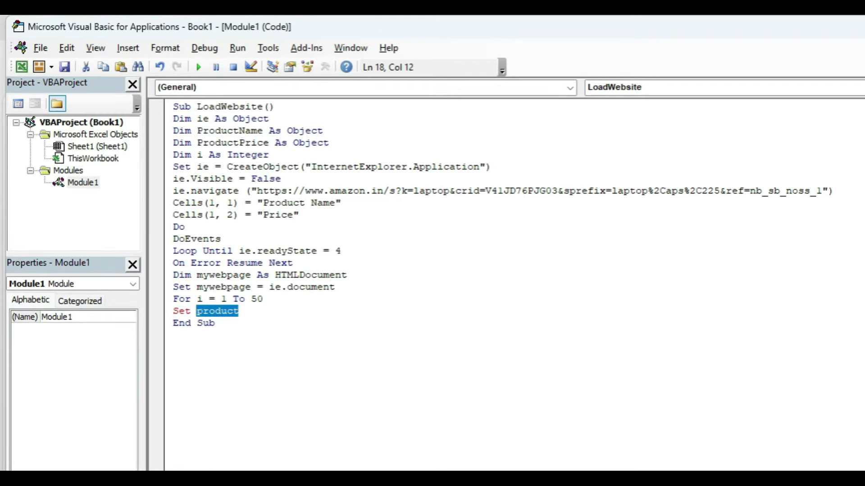
text(ProductName)
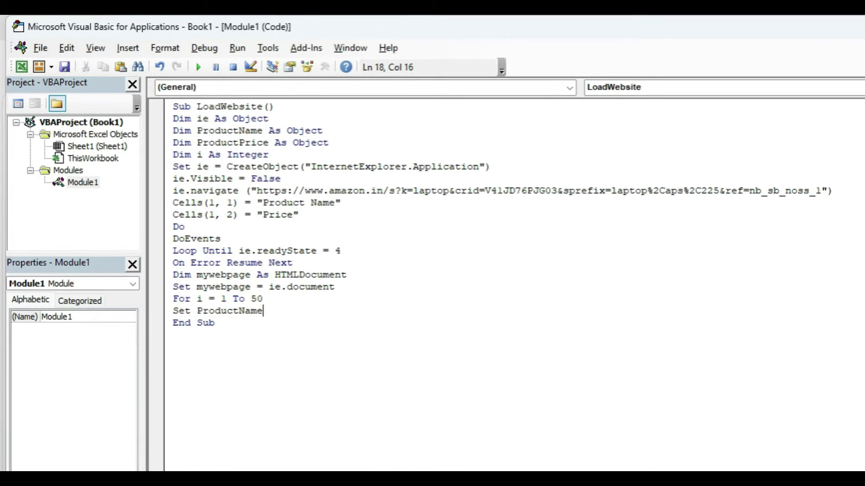
Step: Assign it mywebpage.getElementsByClassName("") and bring the Amazon laptop results back up
text(=)
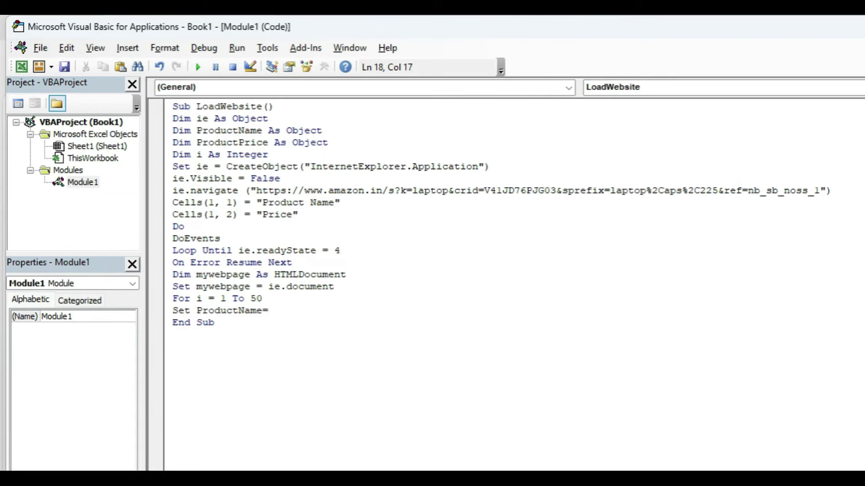
text(mywebpage)
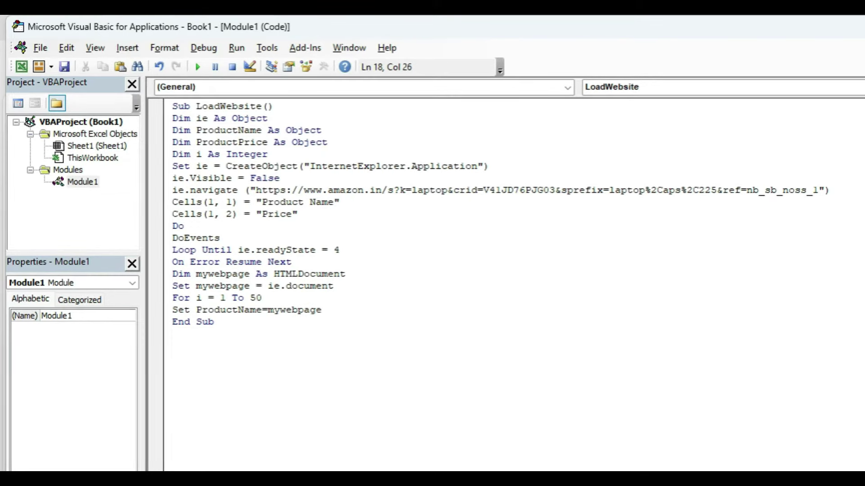
text(.get)
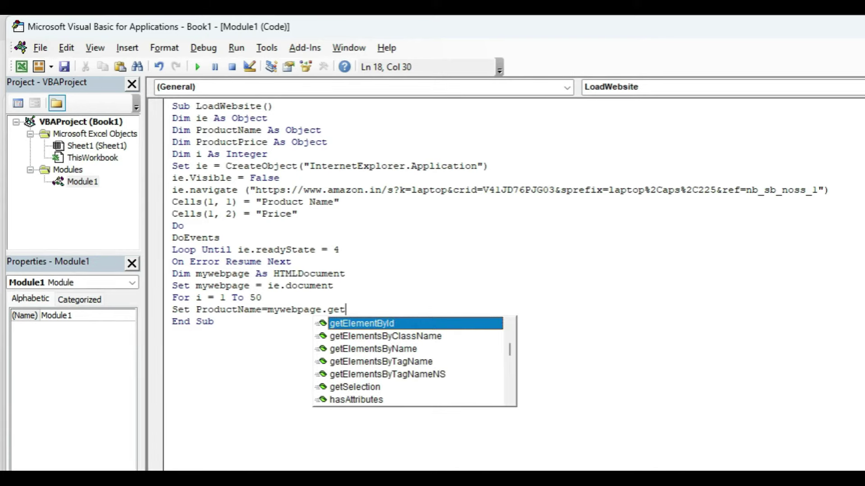
key(Down)
key(Tab)
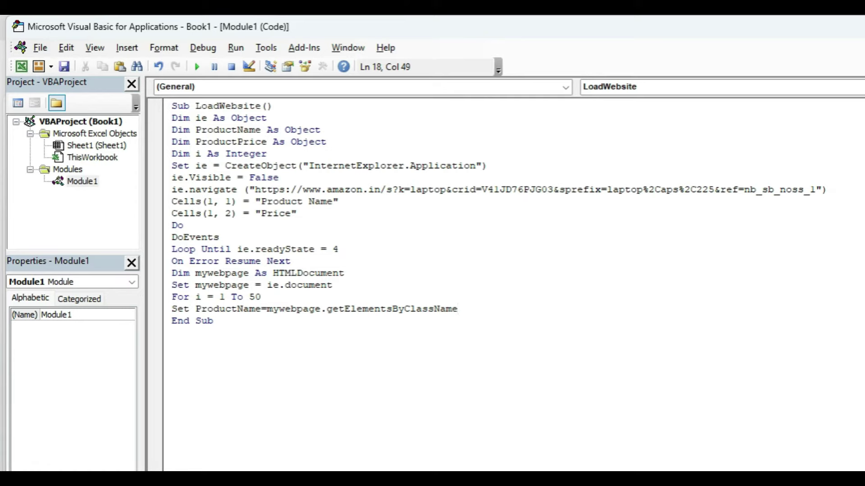
text((""))
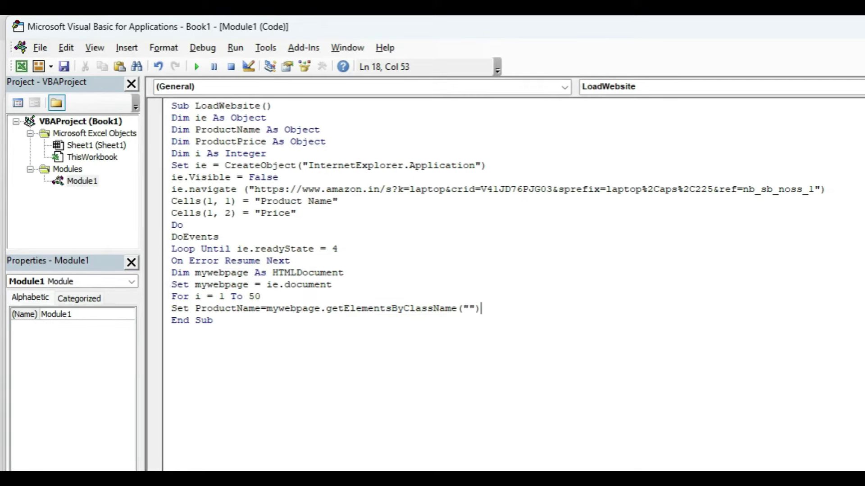
click(471, 308)
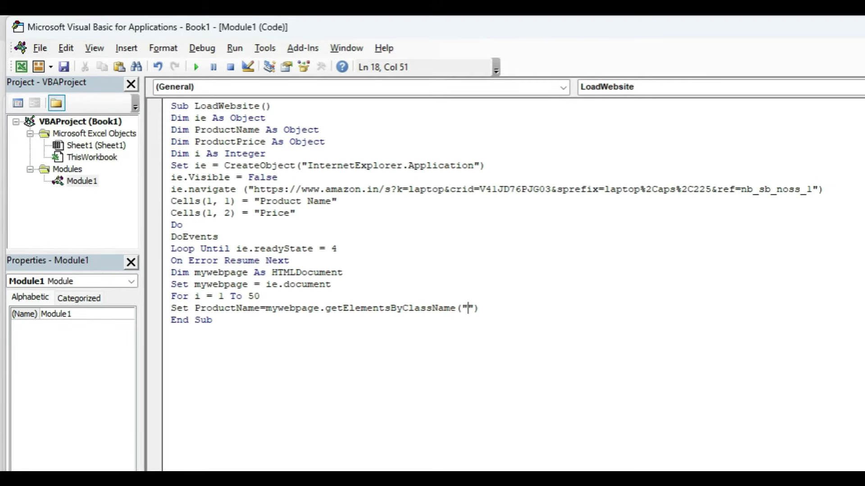
click(403, 442)
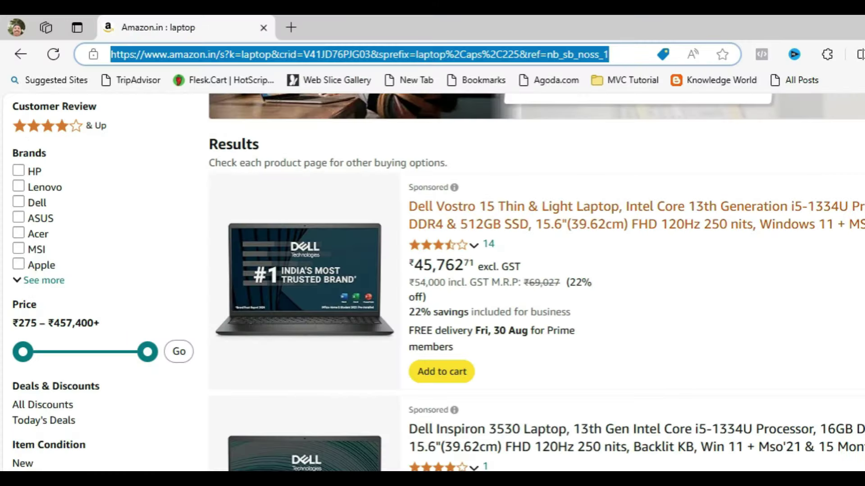
Step: Inspect the first laptop title and select its span class a-size-medium a-color-base a-text-normal
right_click(531, 223)
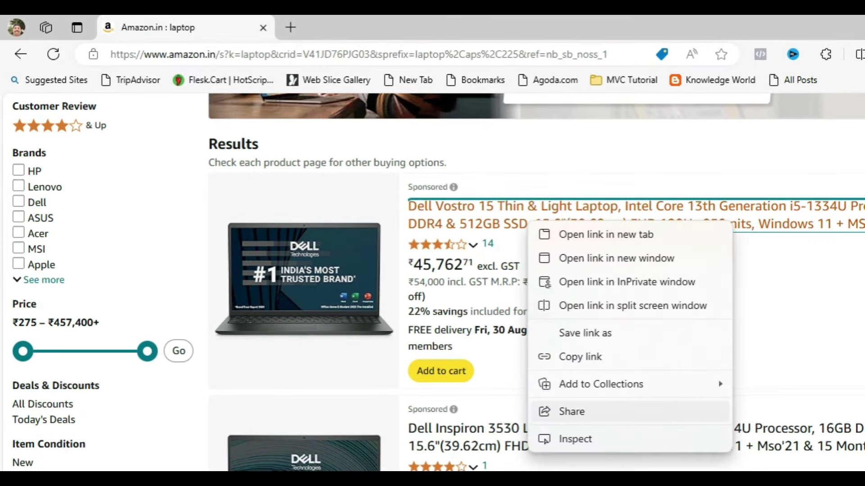
click(575, 438)
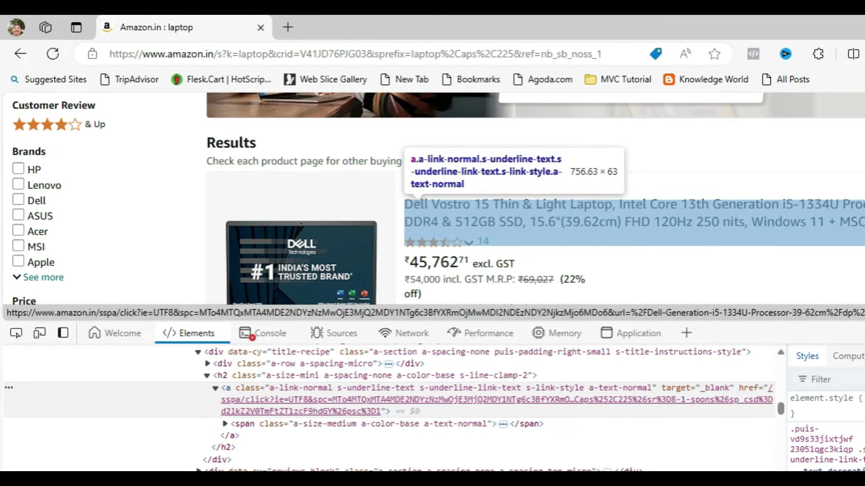
click(495, 211)
key(ctrl+shift+c)
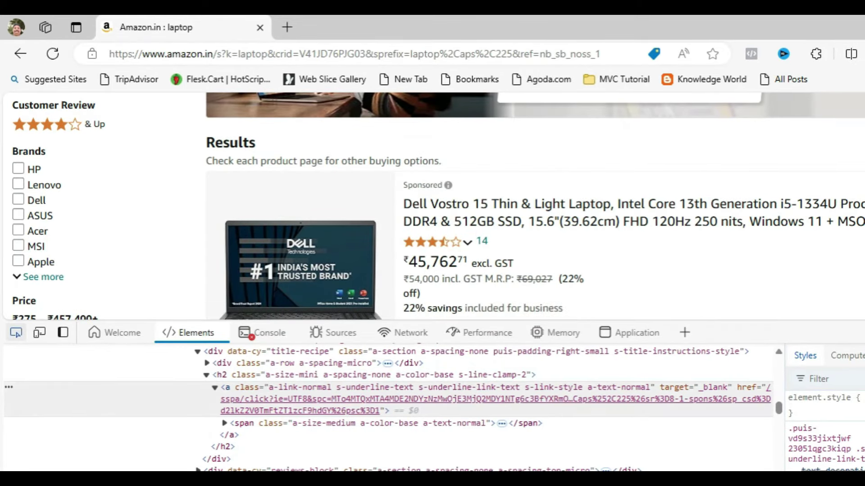
click(496, 212)
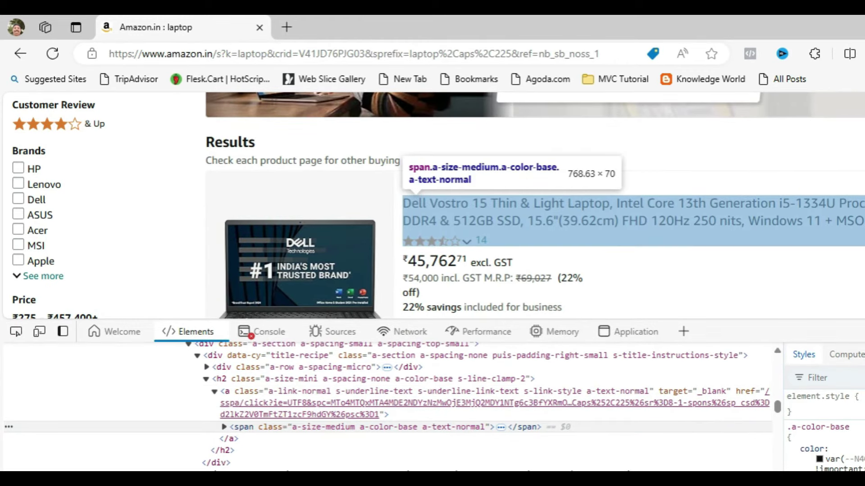
double_click(388, 427)
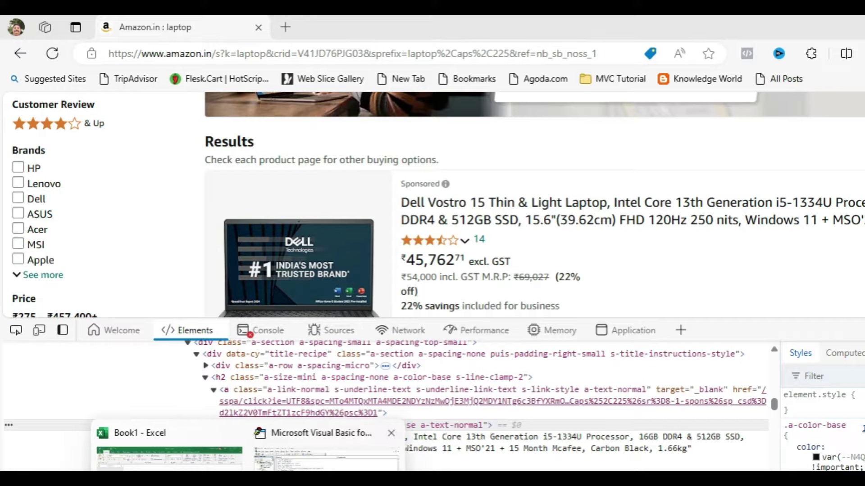
Step: Paste the title class into getElementsByClassName and append .Item(i)
click(315, 434)
key(ctrl+v)
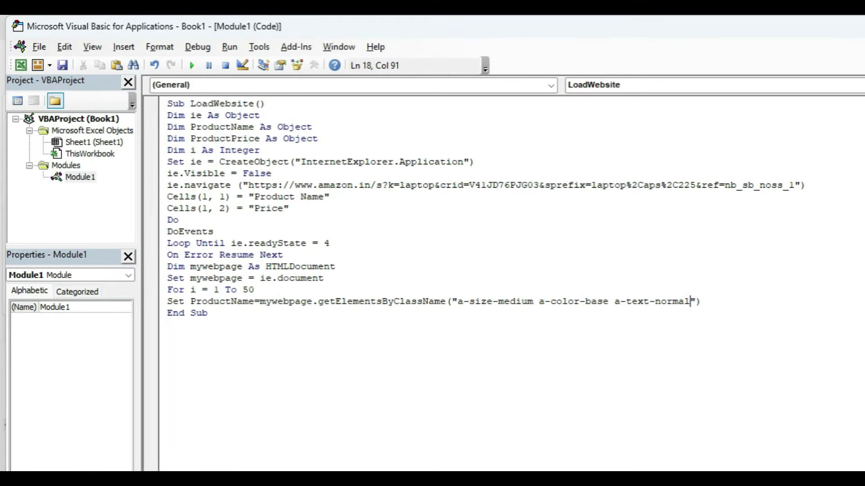
key(End)
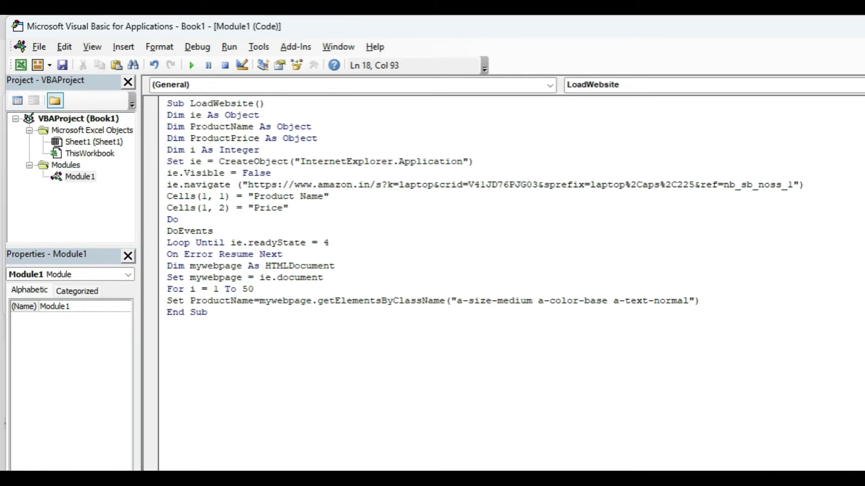
text(.ite)
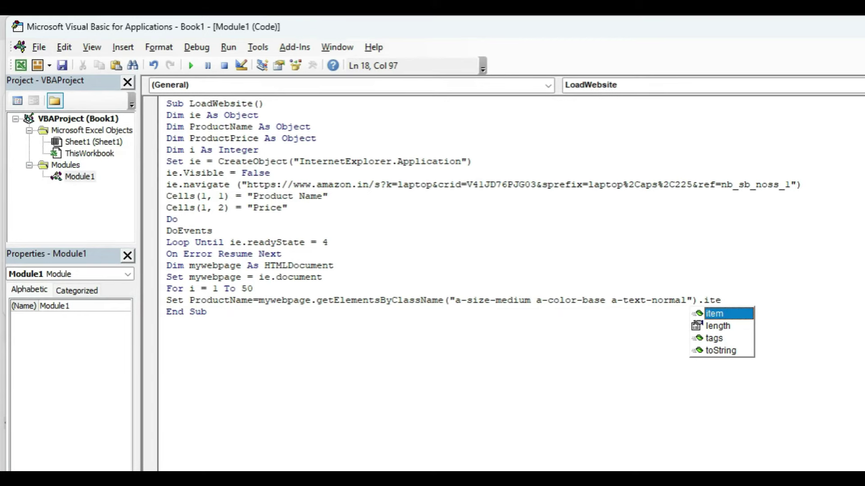
text(m()
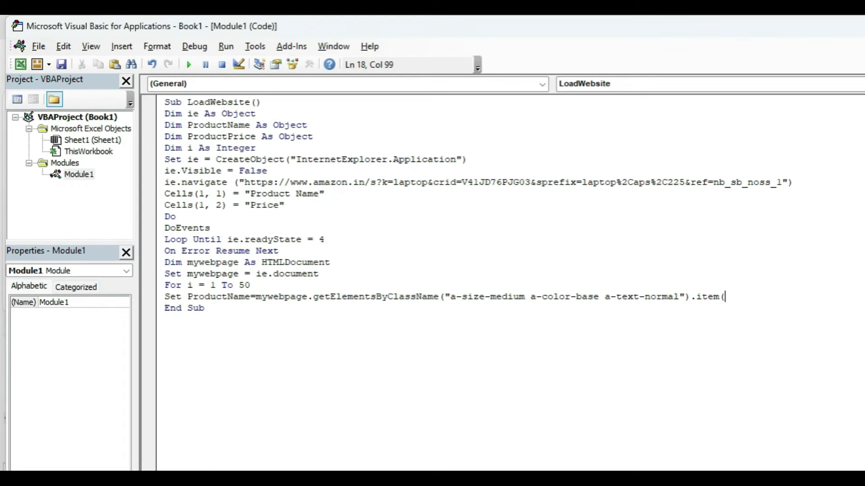
text(i))
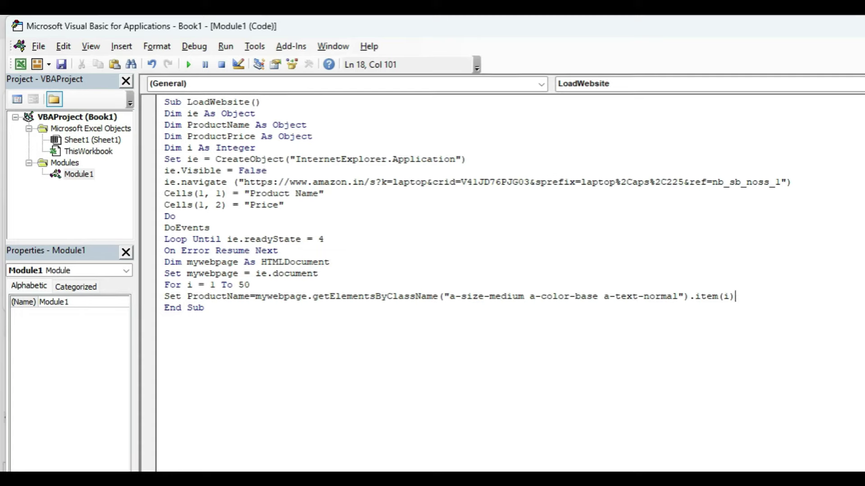
Step: Change the For loop's start value from 1 to 0 and begin a new line
click(216, 284)
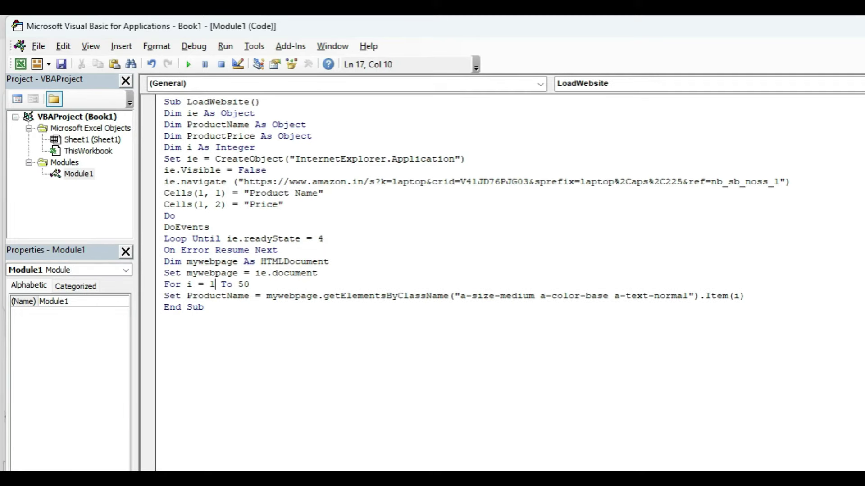
key(BackSpace)
text(0)
click(746, 296)
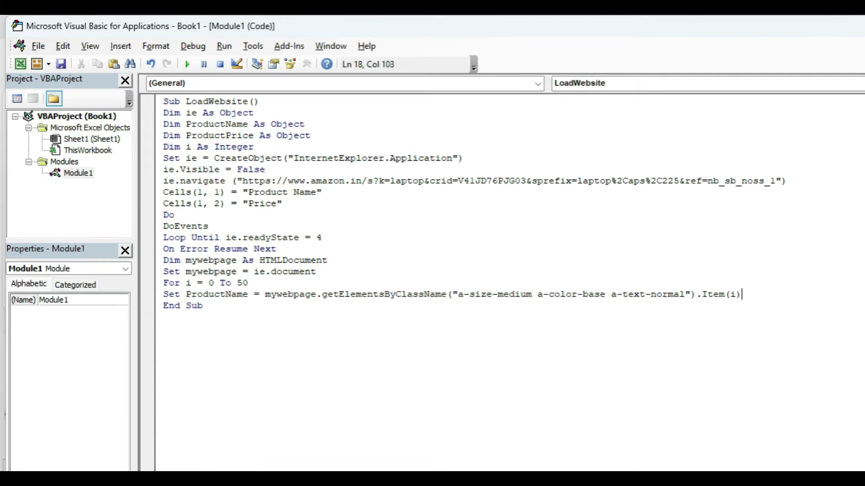
key(Return)
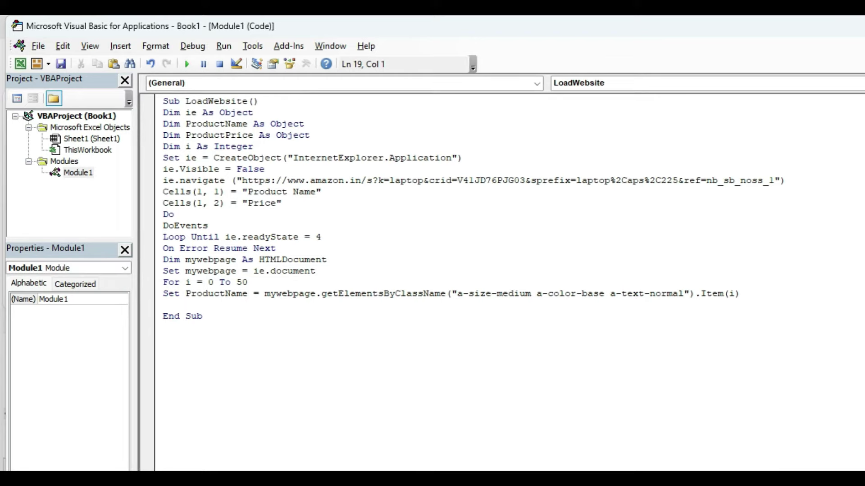
Step: Add Cells(i+2,1).Value = ProductName.innerText, followed by two blank lines
text(Cells)
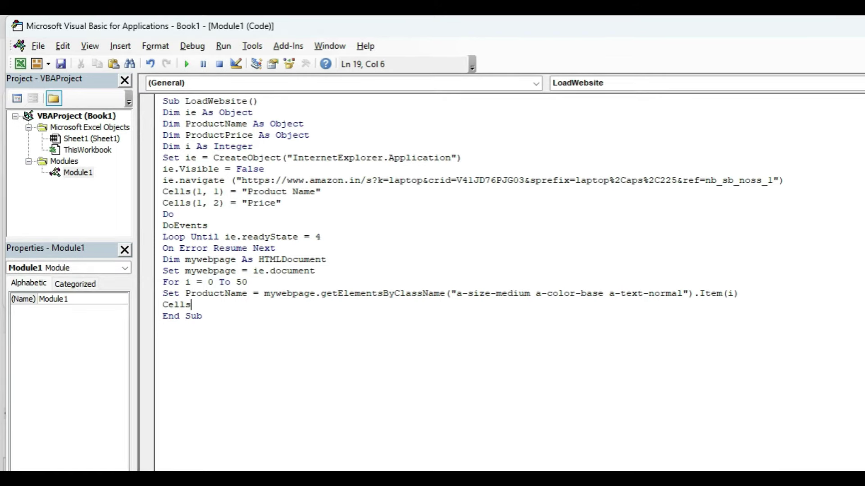
text(()
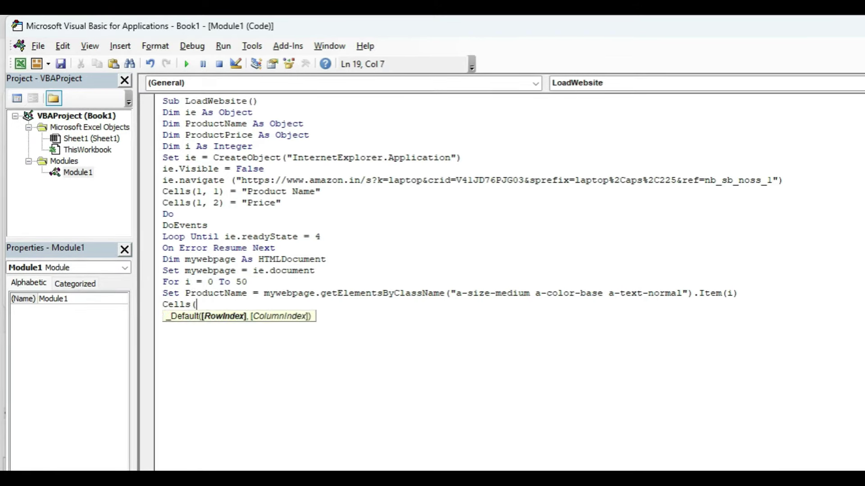
text(i+2)
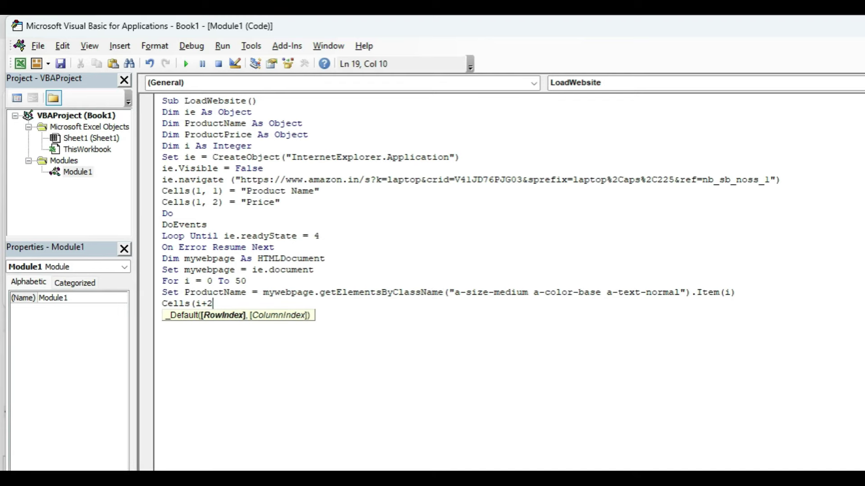
text(,1)
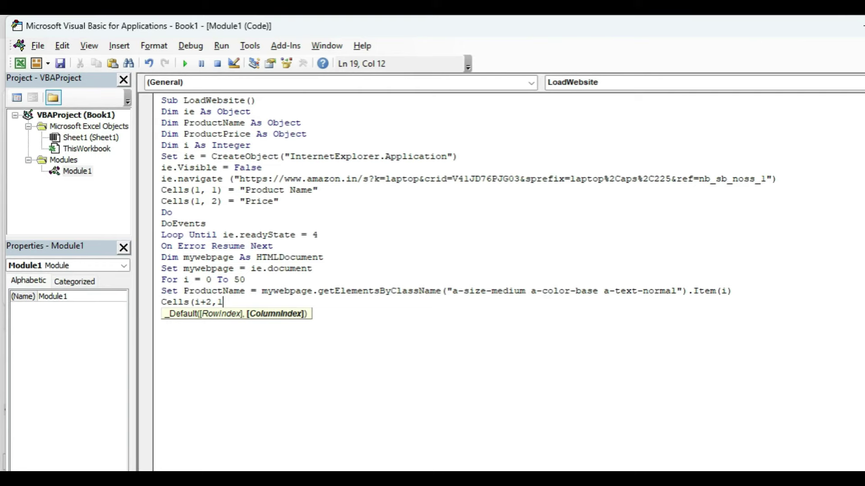
text())
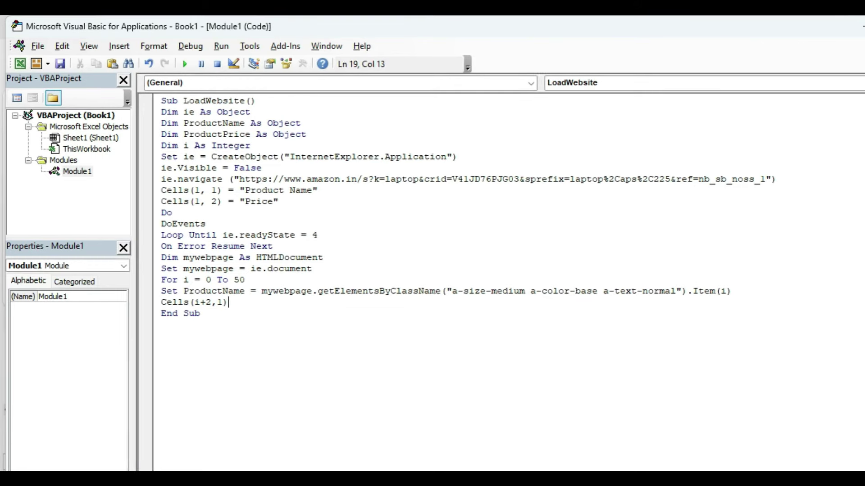
text(.valu)
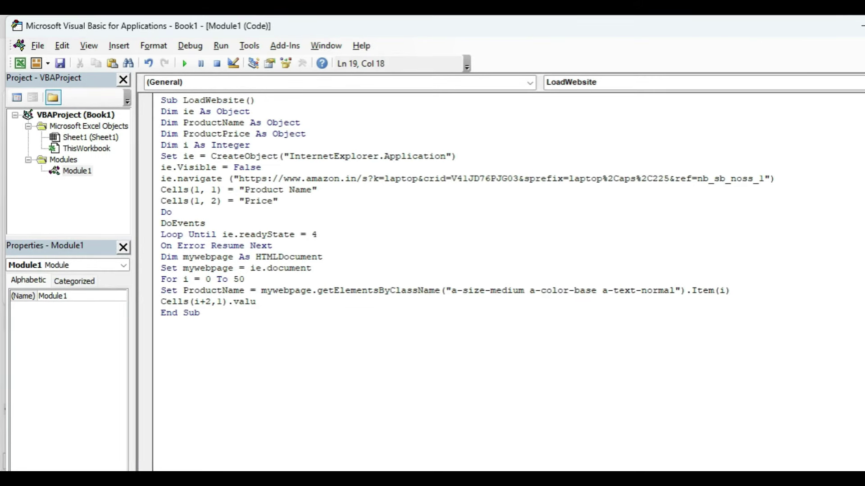
text(e=)
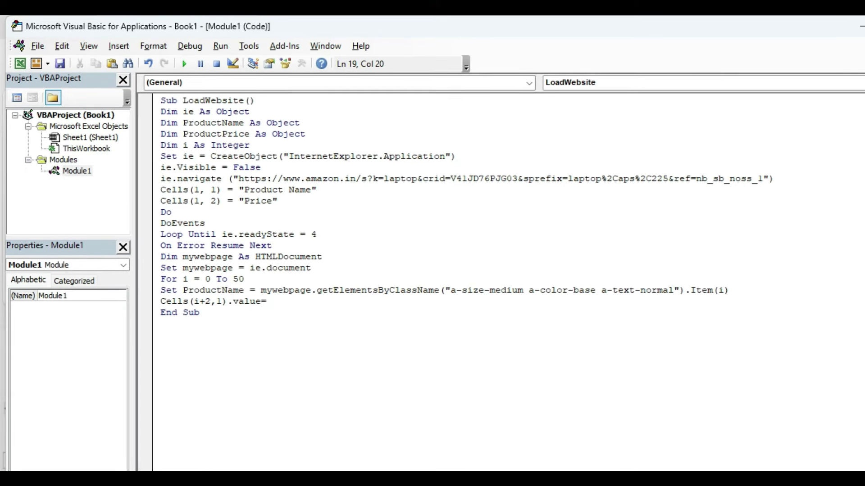
text(product)
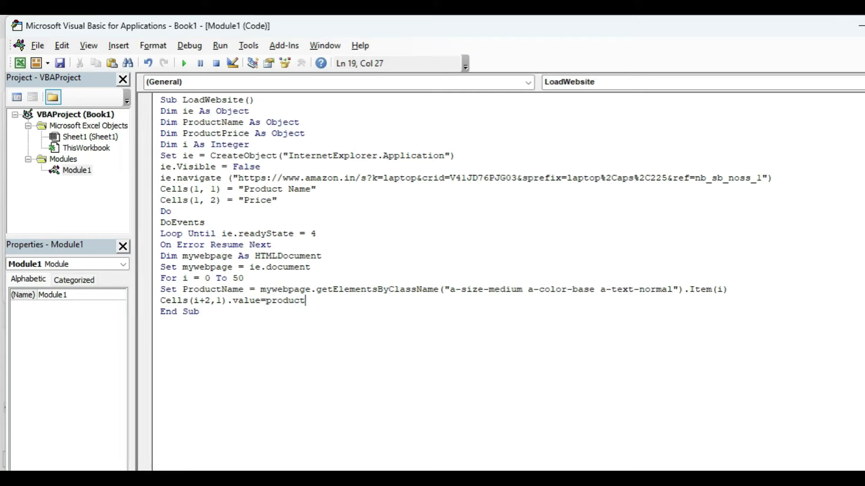
text(Name)
key(Left)
key(Left)
key(Left)
key(Left)
key(Left)
key(Left)
key(Left)
key(BackSpace)
text(P)
click(327, 299)
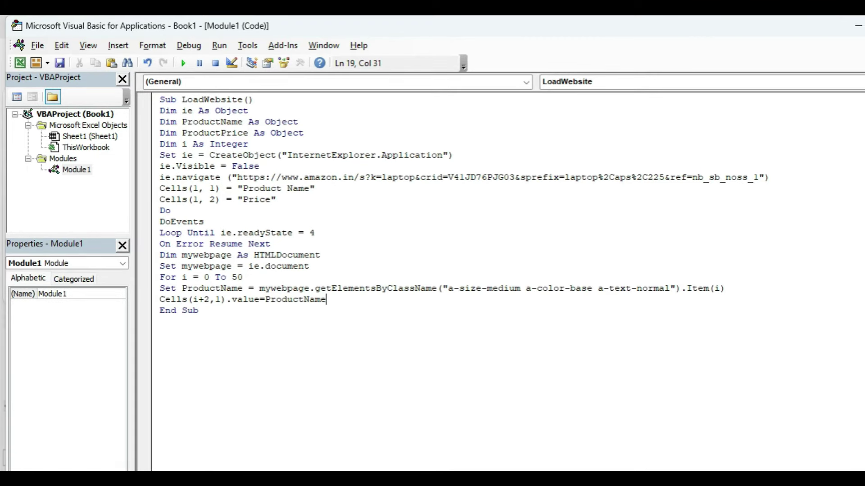
text(.inner)
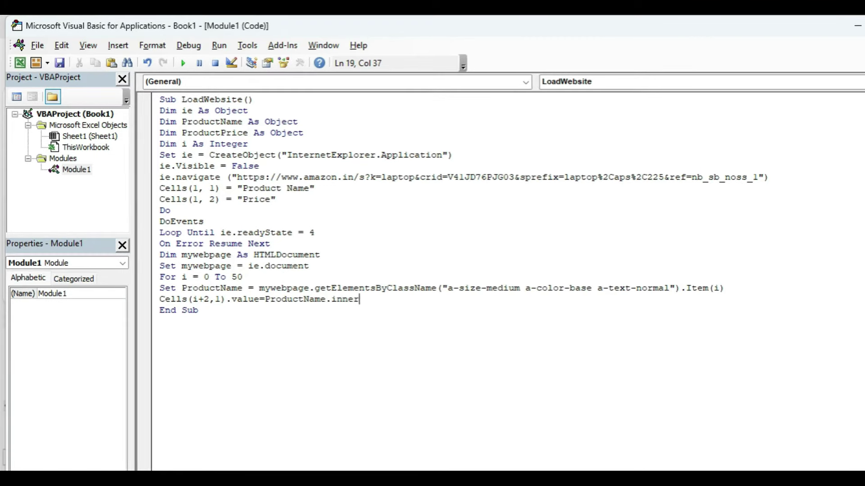
text(Text)
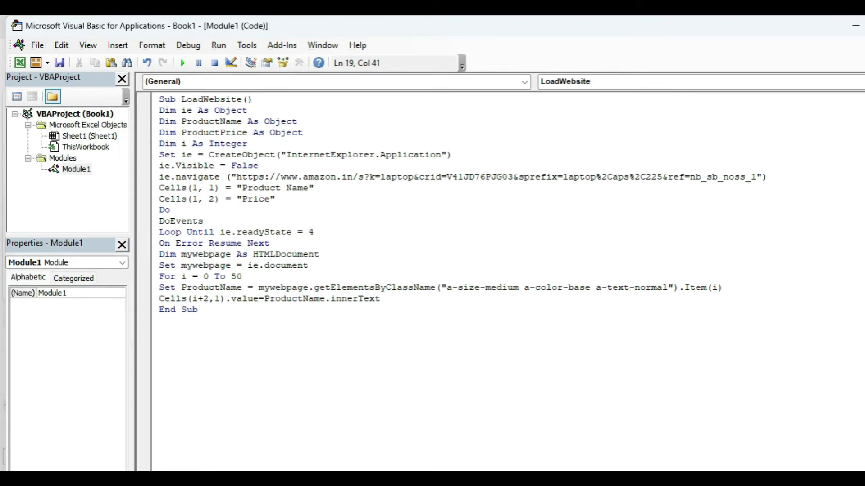
key(Return)
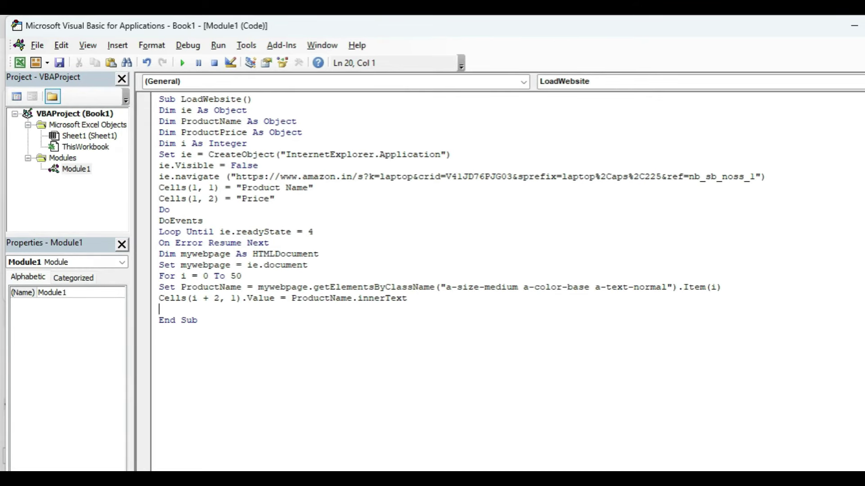
key(Return)
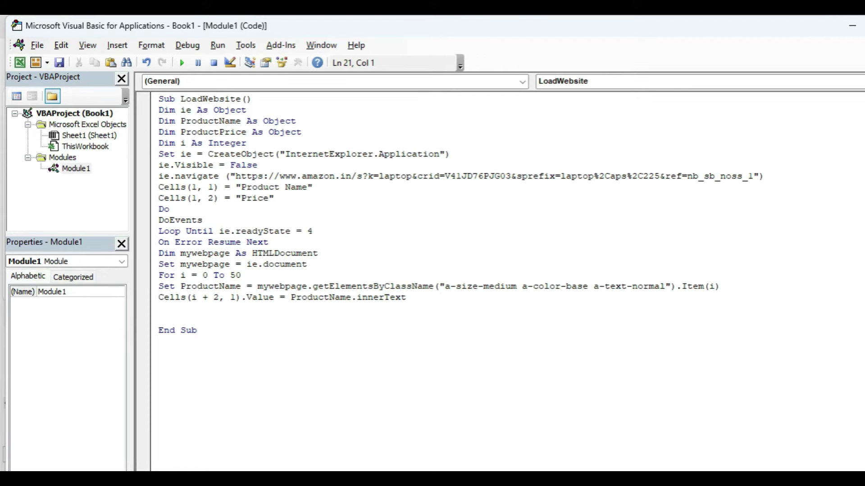
Step: Begin a new Set ProductPrice= line
text(Set)
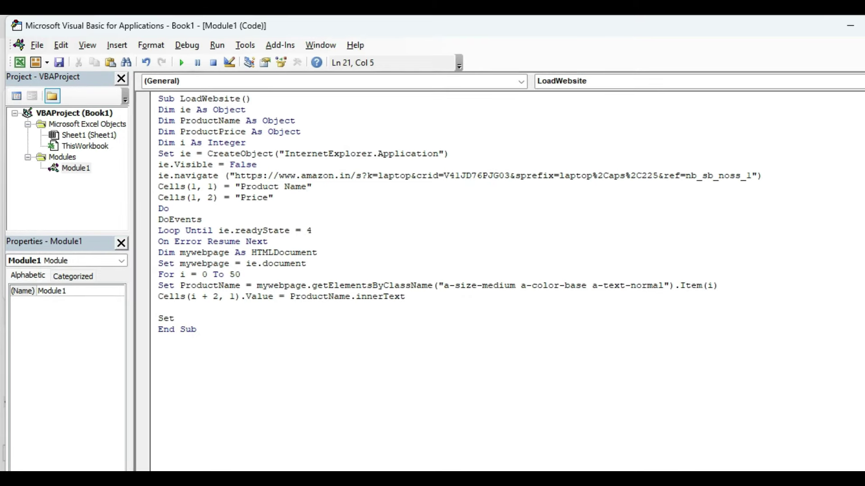
text( ProductPrice)
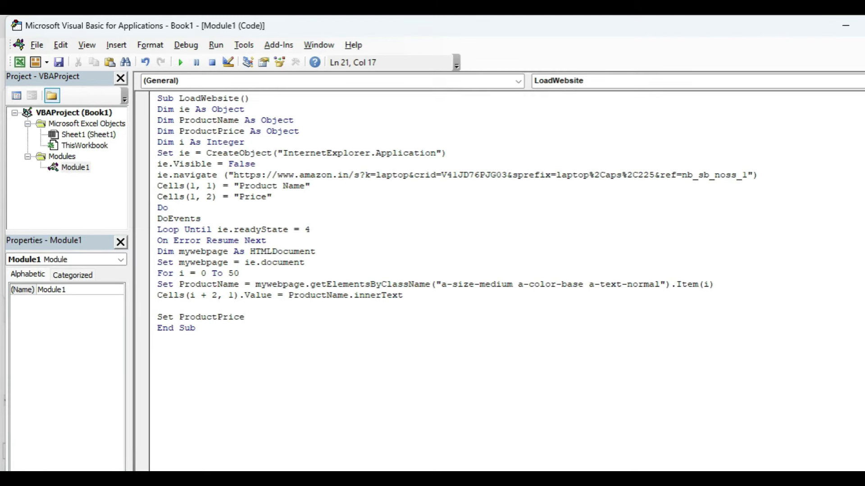
text(=)
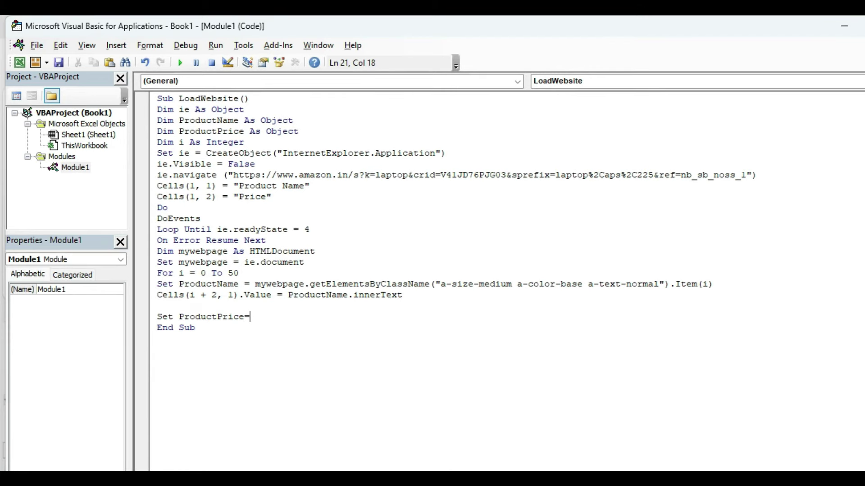
key(Return)
key(Return)
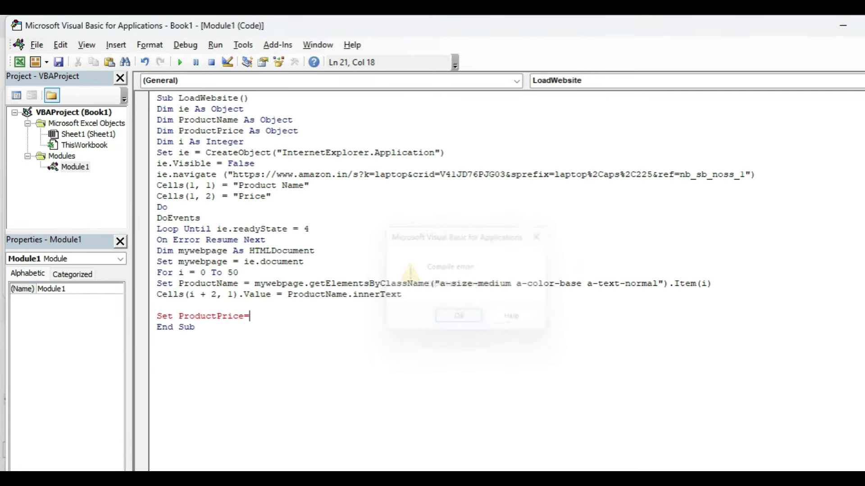
Step: Copy the title lookup expression with .Item(i) into the price line and select its class name
drag(254, 283, 711, 283)
key(ctrl+c)
click(249, 316)
key(ctrl+v)
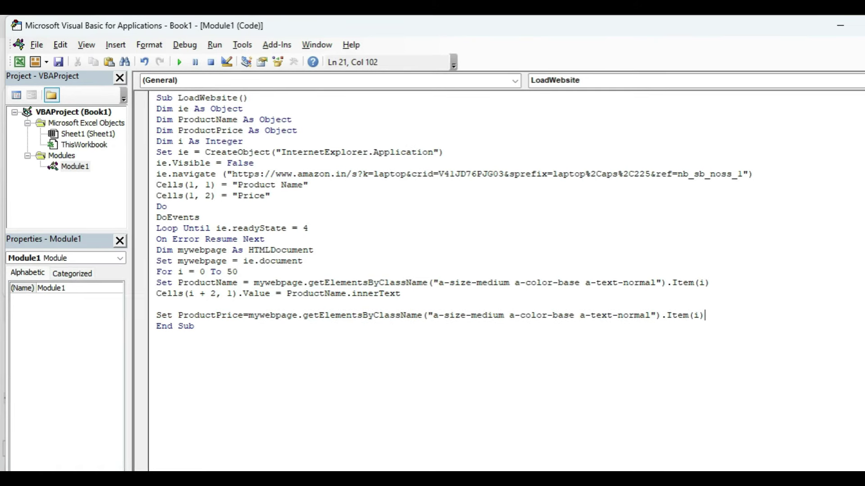
drag(432, 314, 649, 314)
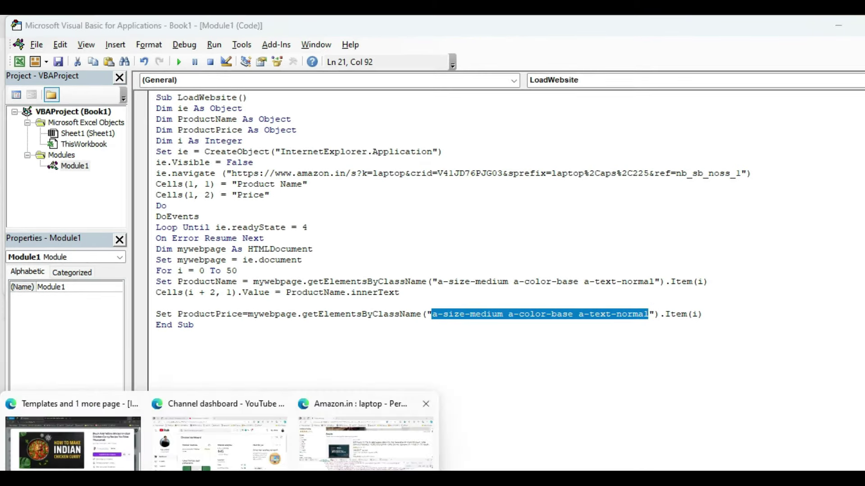
Step: In Edge DevTools, pick the ₹45,762 price and copy its class a-price-whole
click(367, 428)
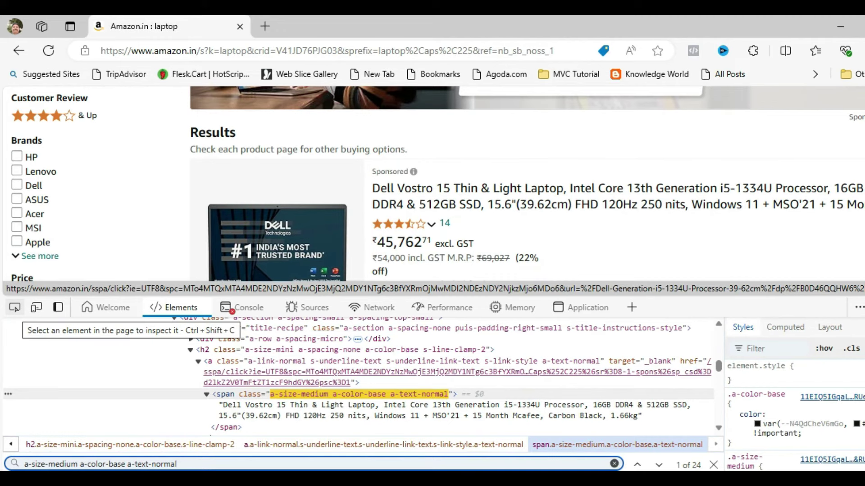
click(14, 308)
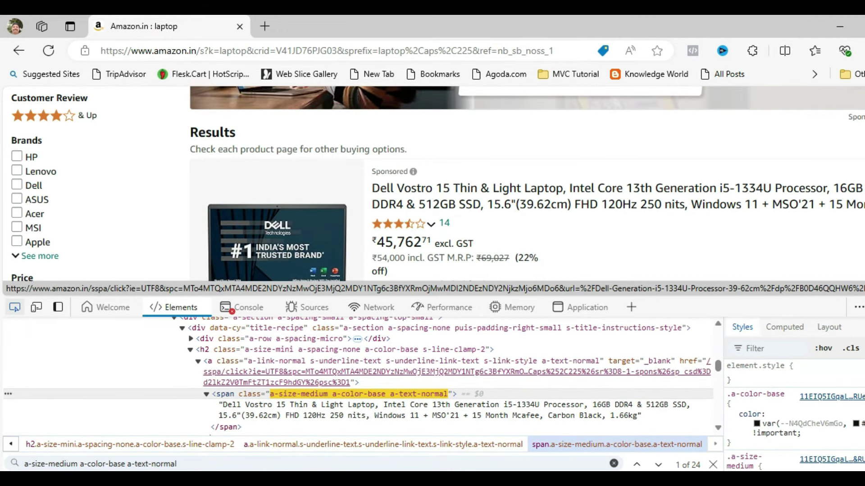
click(396, 243)
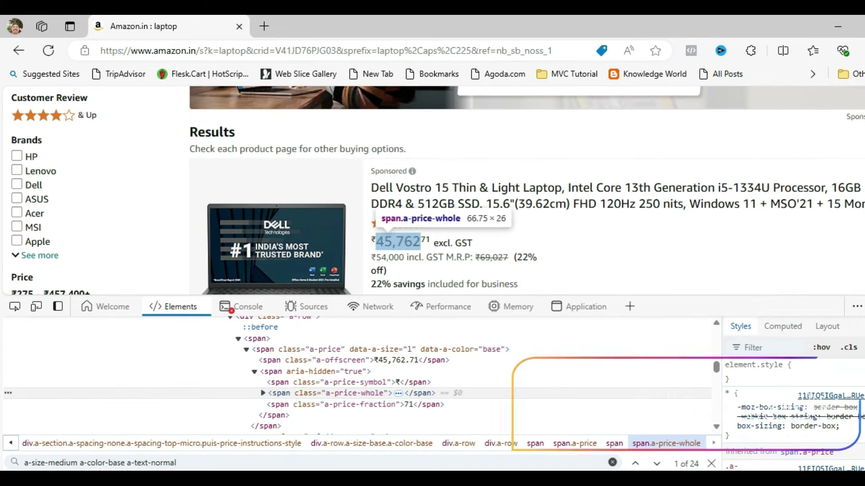
key(Right)
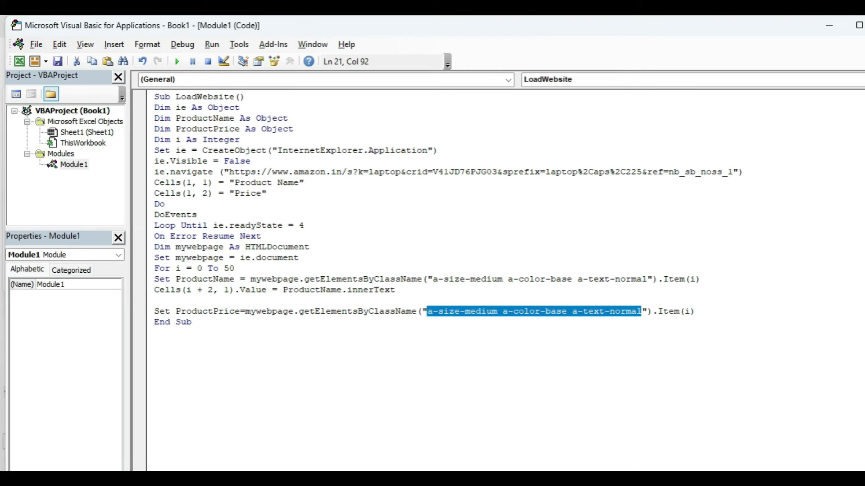
Step: Replace the price line's class name with a-price-whole
key(ctrl+v)
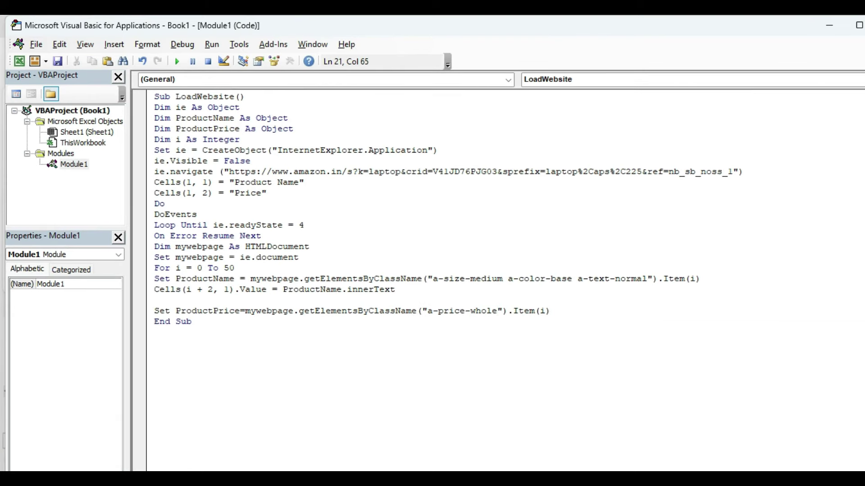
click(551, 311)
key(Return)
Step: Add Cells(i+2,2).Value = ProductPrice.innerText to write each price into column B
text(Cells()
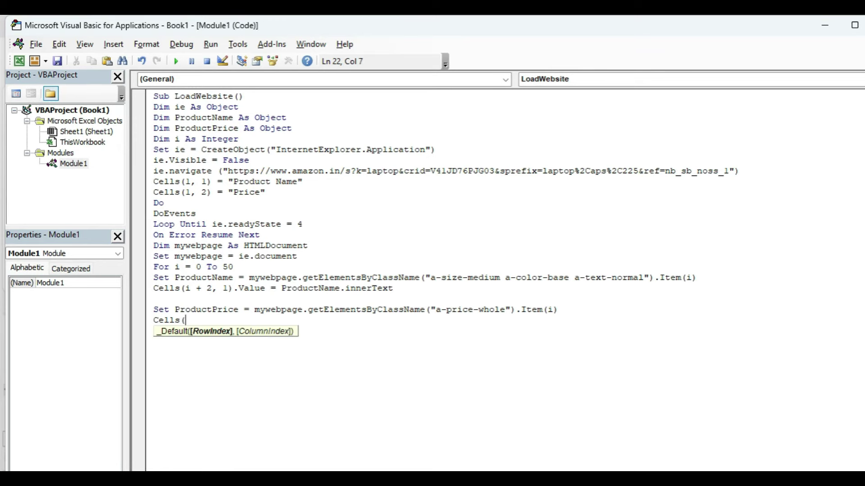
text(i+2,2)
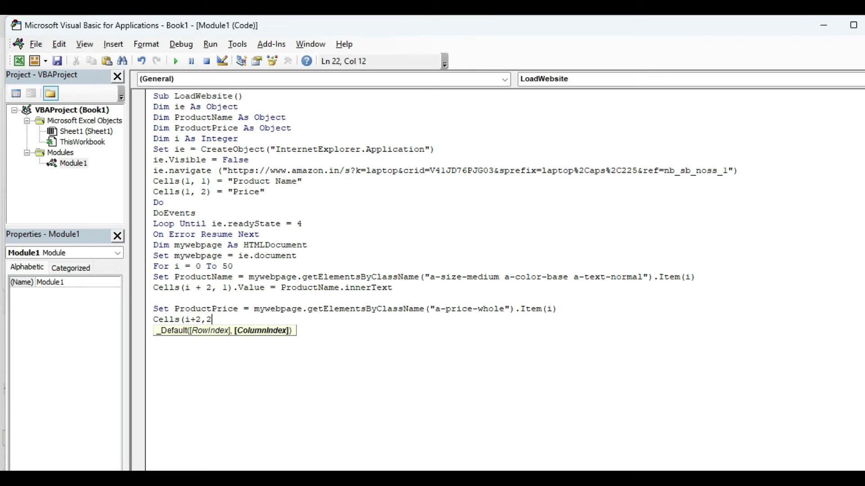
text().value)
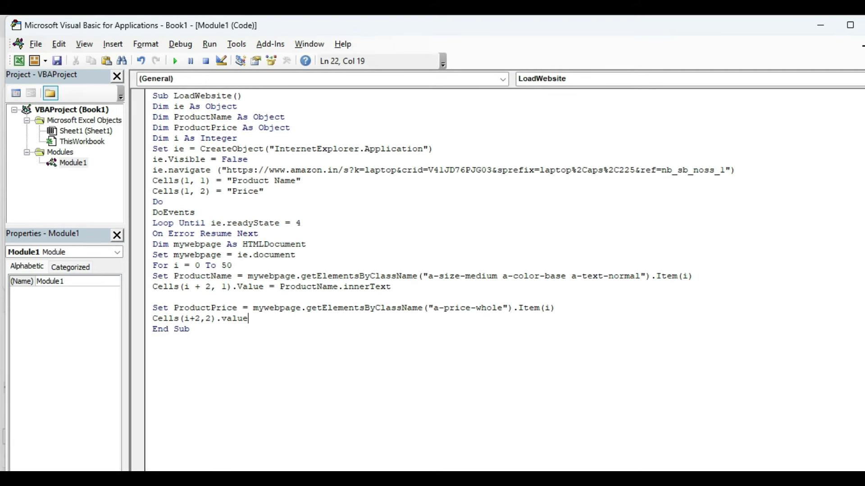
text(ProductP)
text(rice)
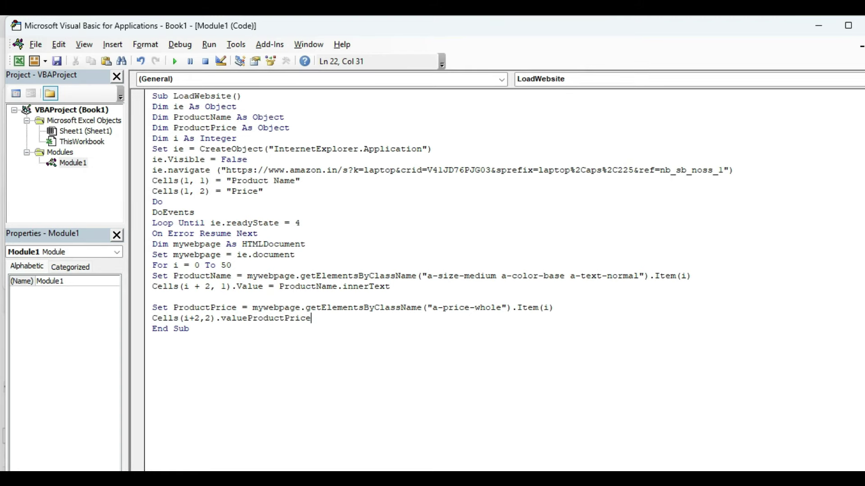
key(Left)
key(Left)
key(Left)
key(Left)
key(Left)
key(Left)
text(=)
click(315, 317)
text(.innerText)
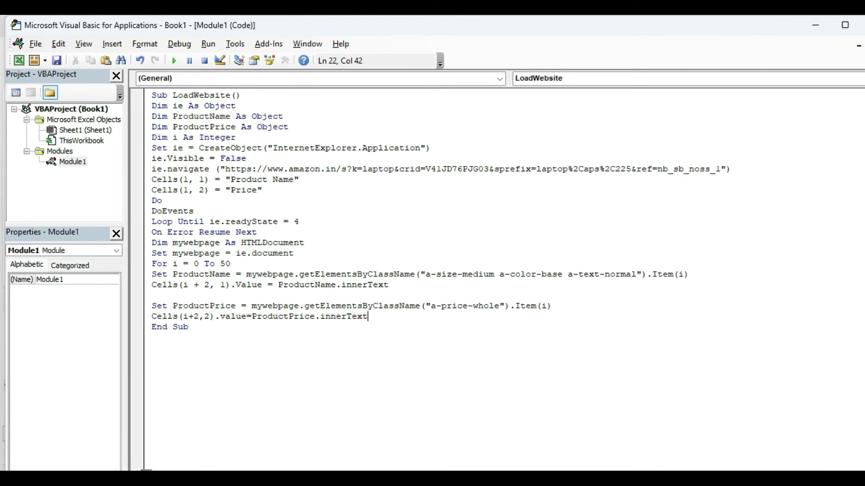
key(Return)
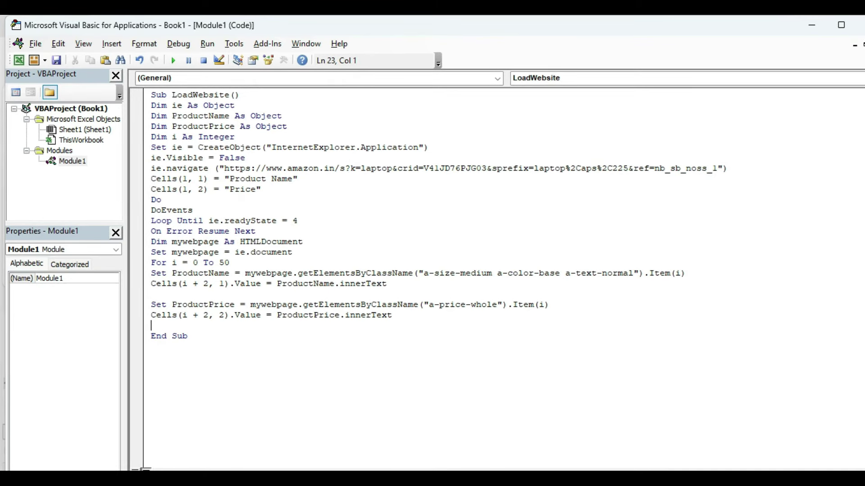
Step: Add mywebpage.parentWindow.scrollBy 0,9999 inside the loop
key(Return)
text(mywebpage)
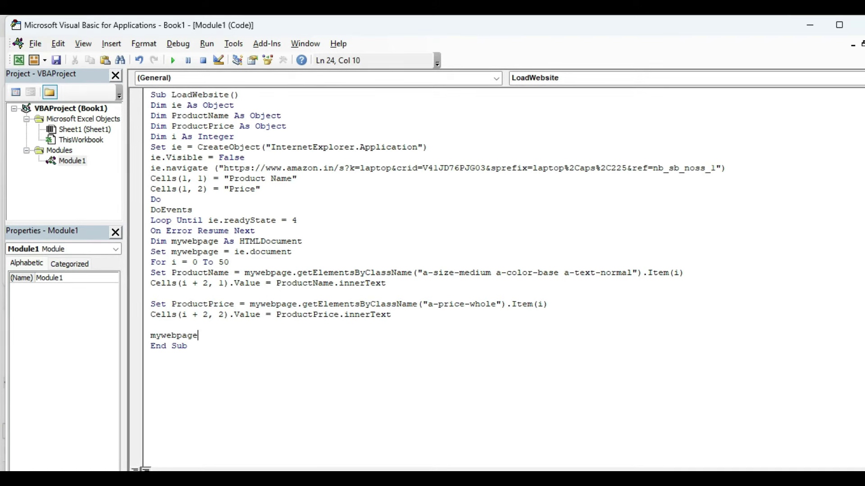
text(.par)
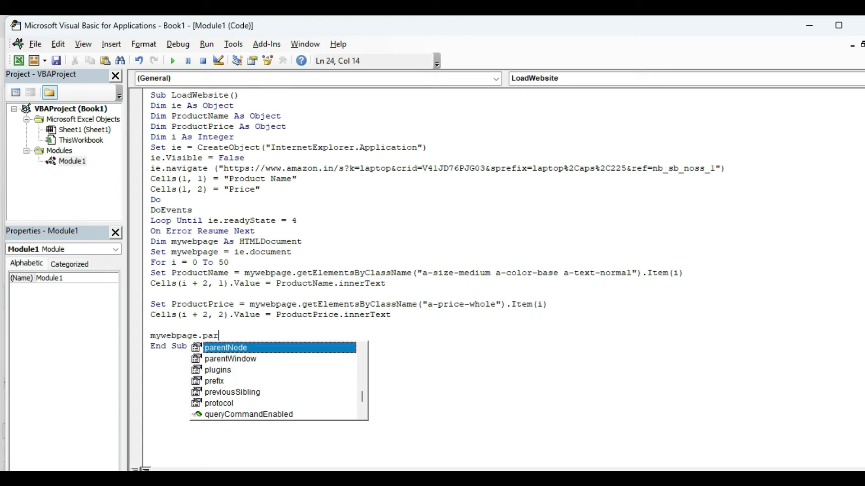
key(Down)
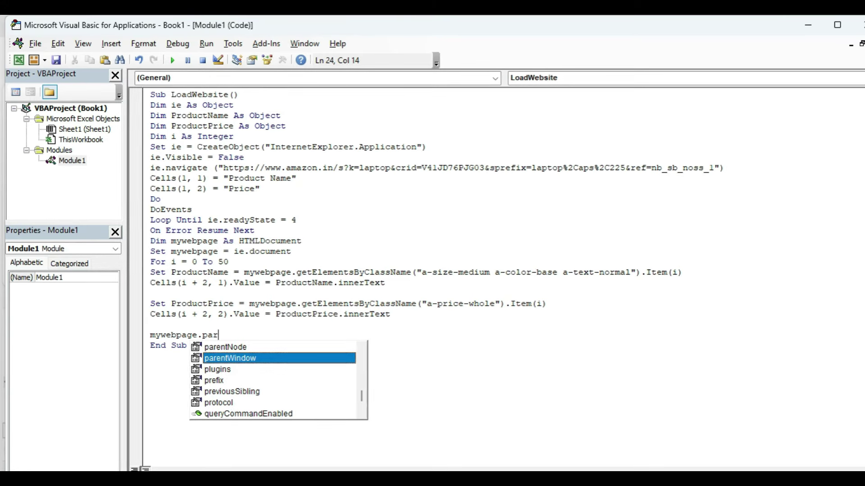
text(.scro)
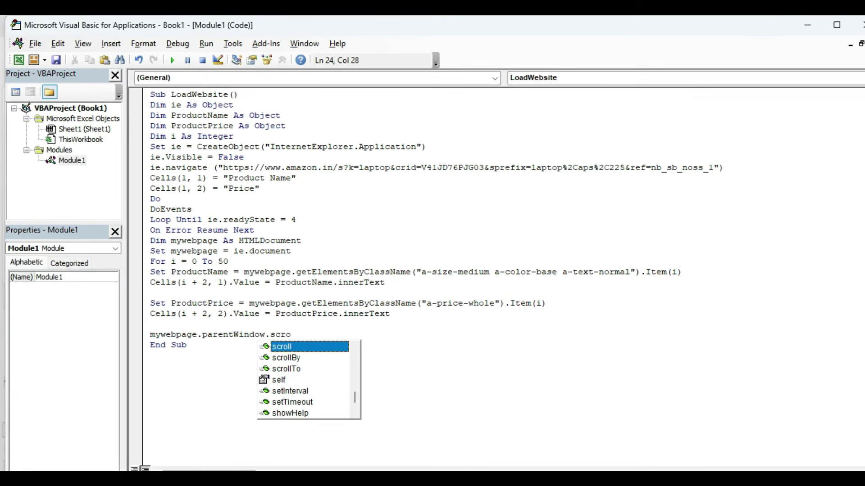
key(Down)
text(0,9999)
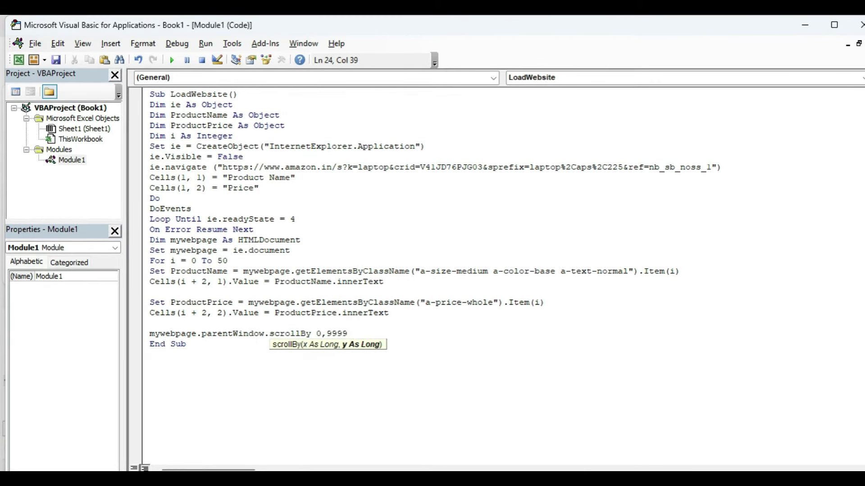
Step: Close the loop with Next i
key(Return)
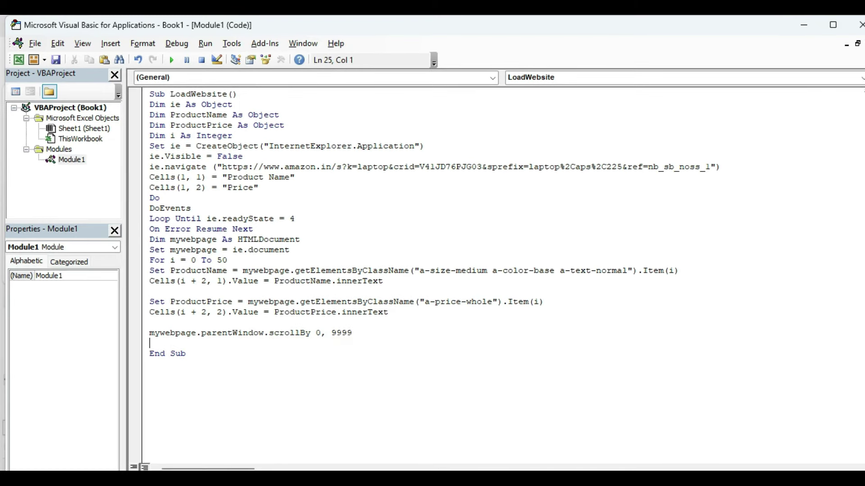
text(Next i)
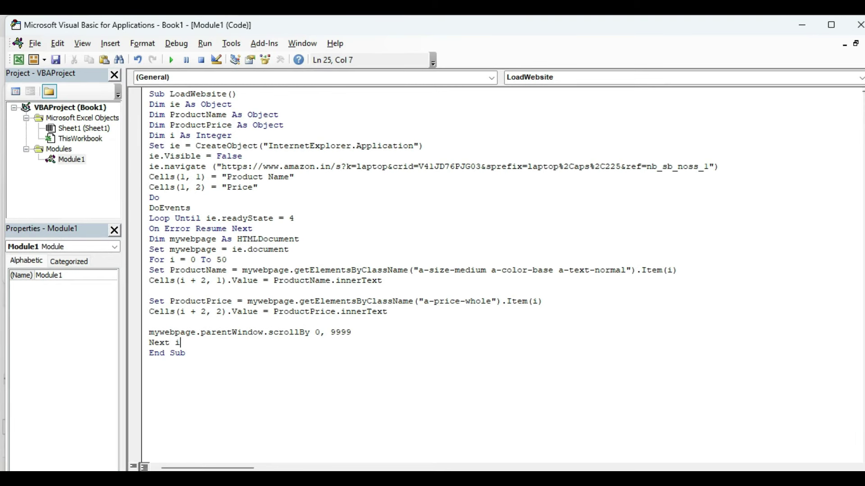
key(Return)
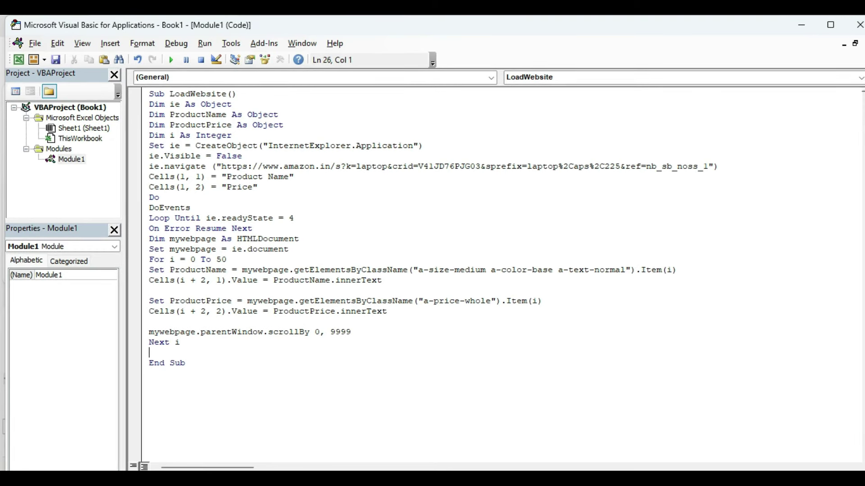
Step: Add Set ie = Nothing, fixing the misspelling and the missing space
text(Setie=Nothiong)
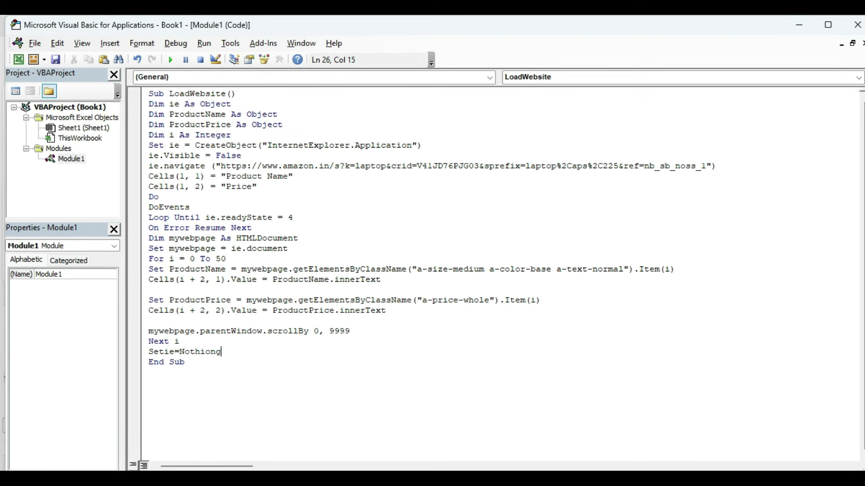
key(BackSpace)
key(BackSpace)
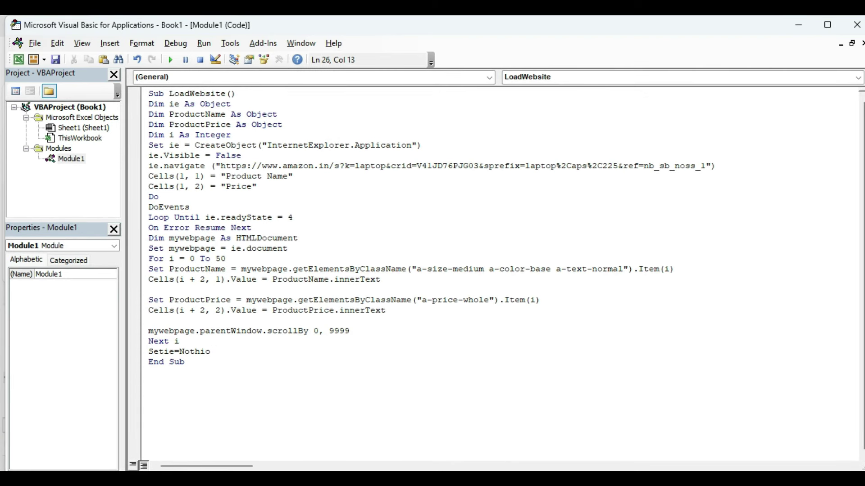
text(ng)
key(Return)
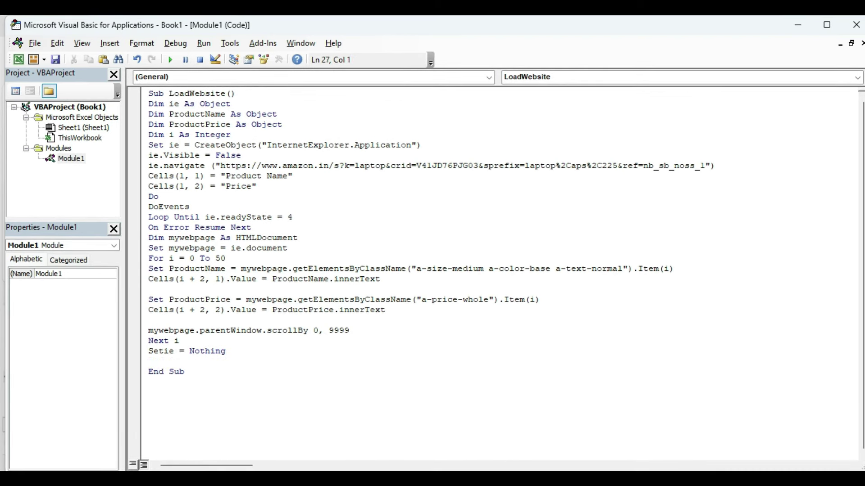
click(164, 351)
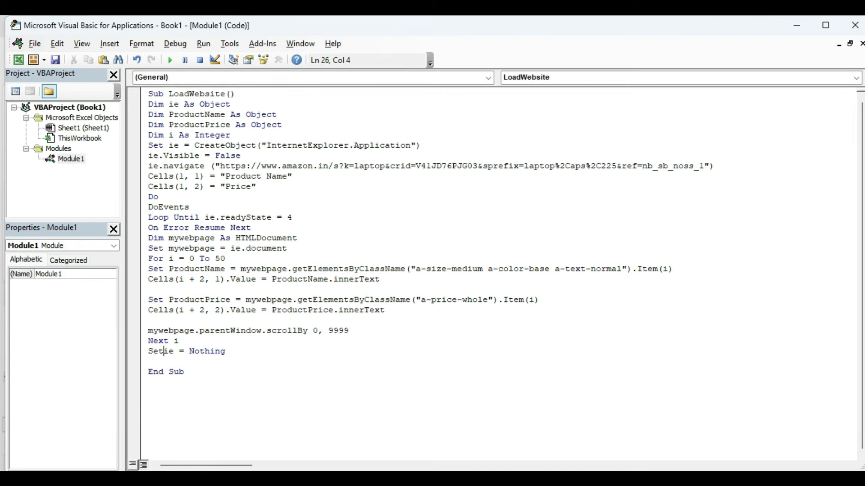
key(Down)
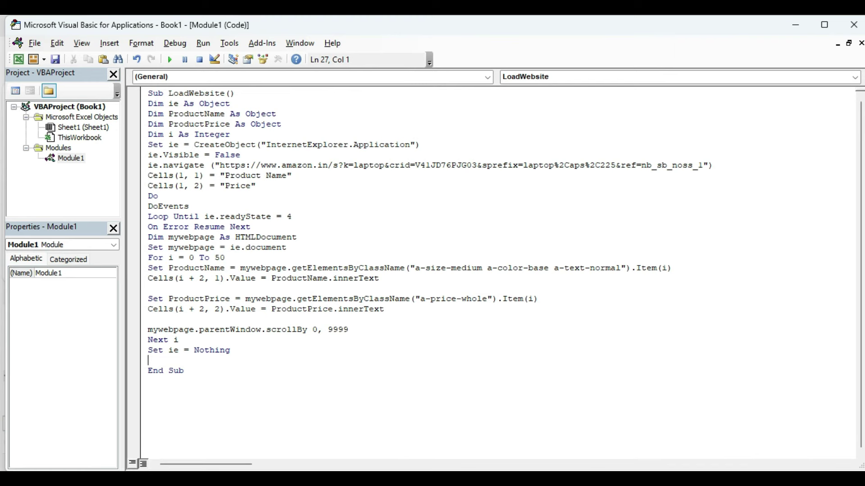
Step: Add MsgBox "Data is Loaded successfully." after Set ie = Nothing, before End Sub
key(Return)
text(M)
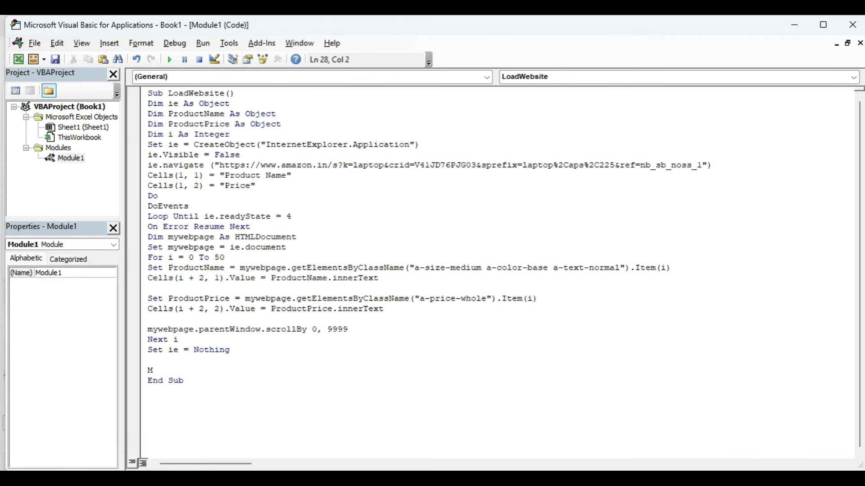
text(e)
key(BackSpace)
text(sgBox )
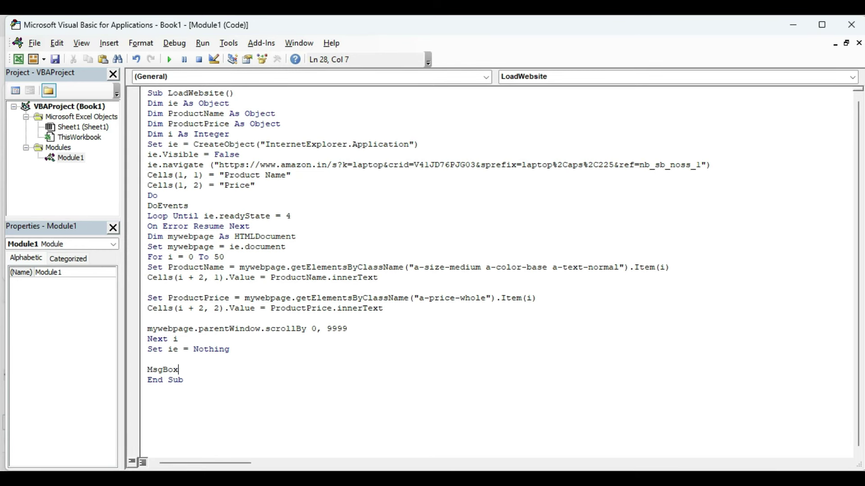
text("Data is )
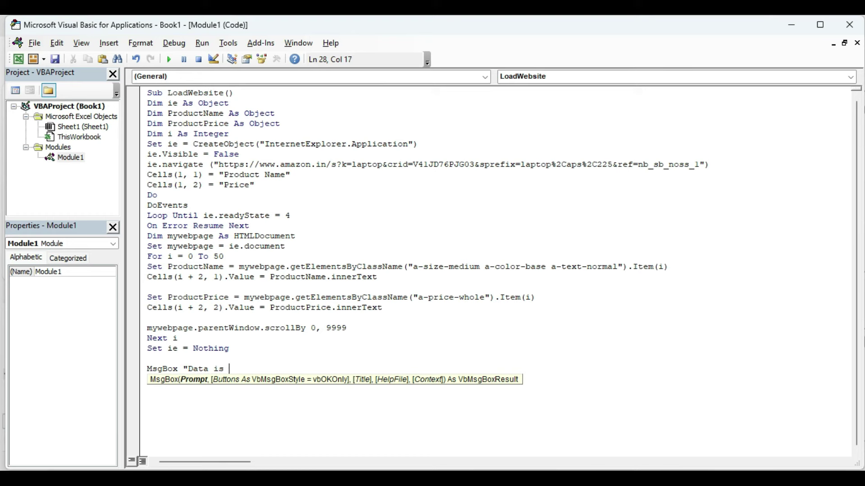
text(Loaded succe)
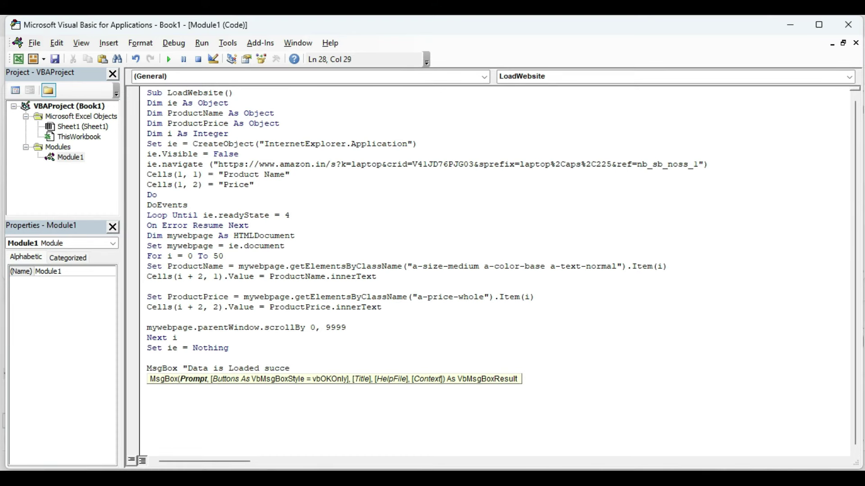
text(ssfully.")
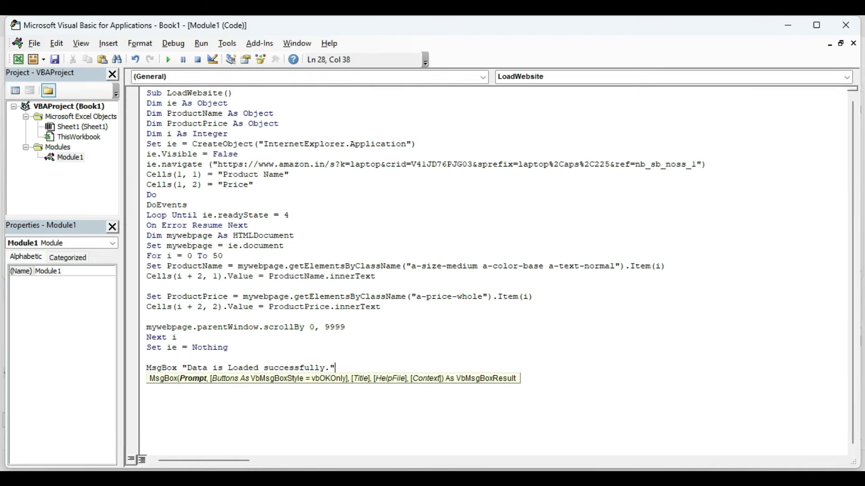
click(146, 388)
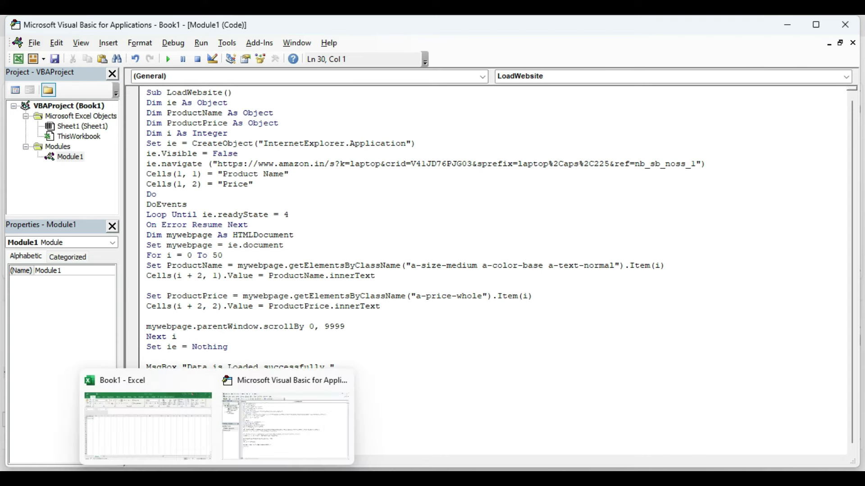
Step: Return to Book1 and re-enable the Developer tab through Customize the Ribbon's Main Tabs
click(135, 406)
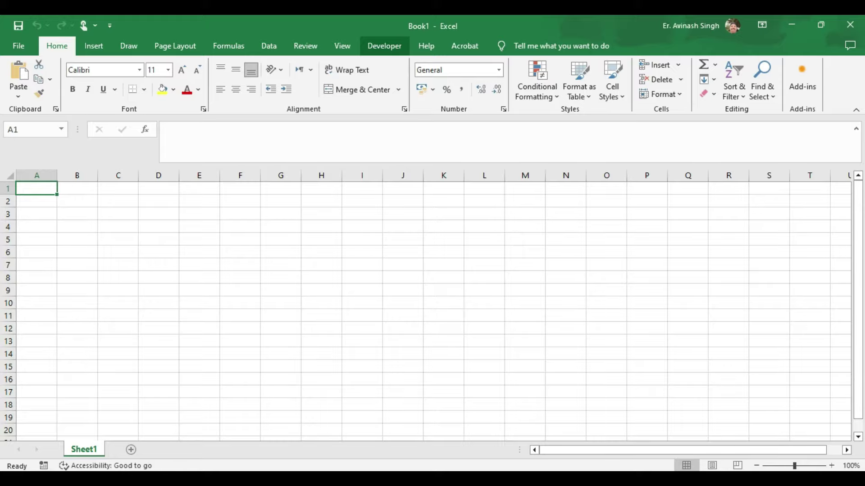
right_click(379, 50)
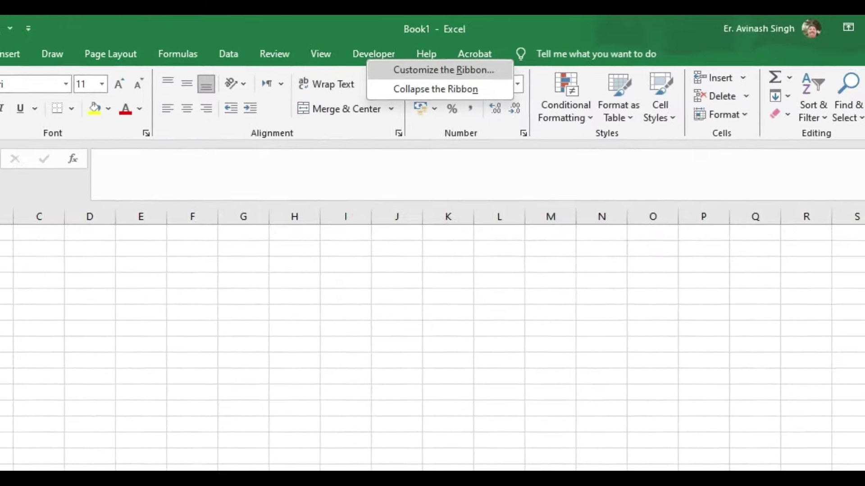
click(444, 70)
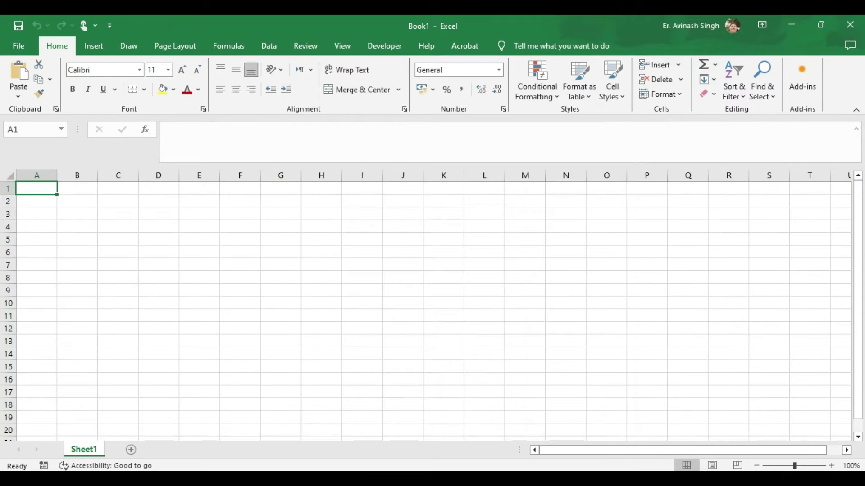
scroll(540, 274, down, 1)
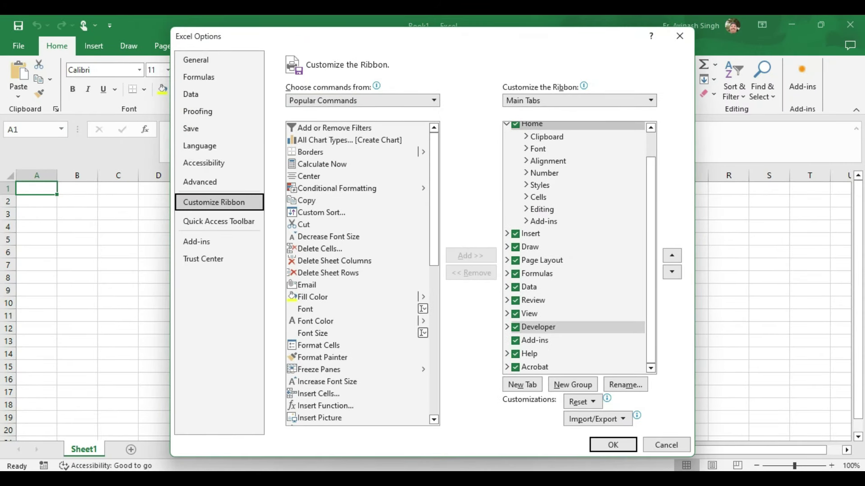
click(539, 327)
click(613, 445)
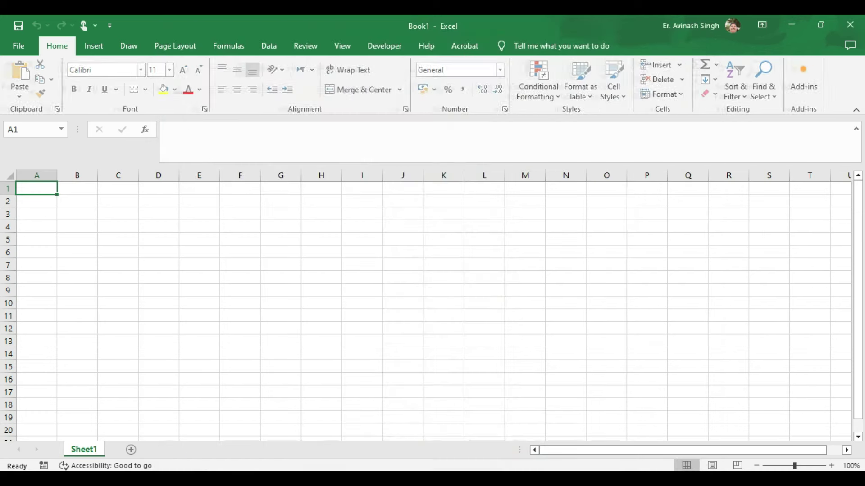
right_click(390, 47)
click(452, 56)
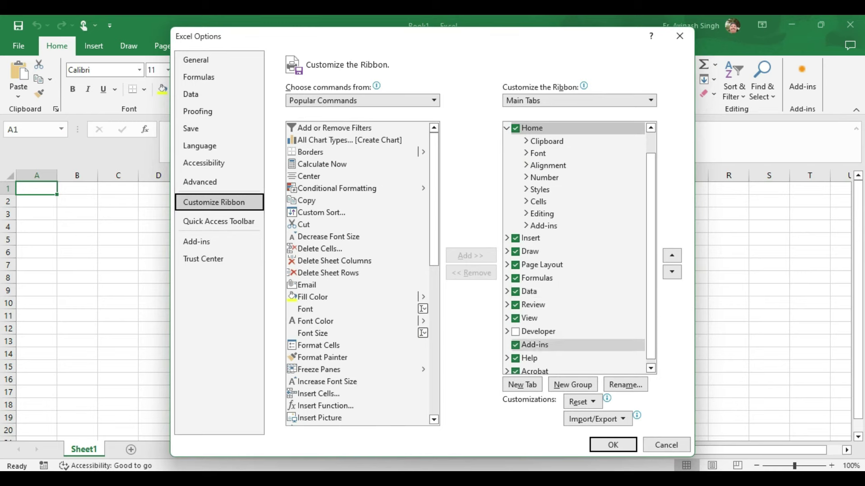
click(515, 332)
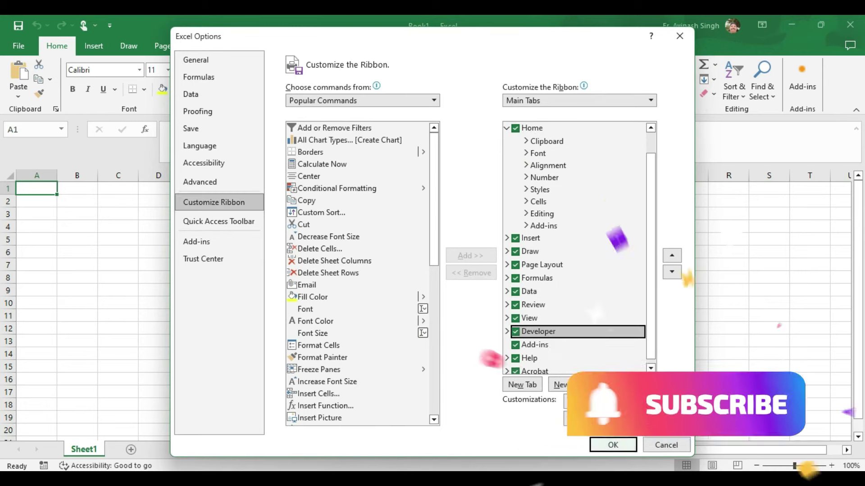
key(Return)
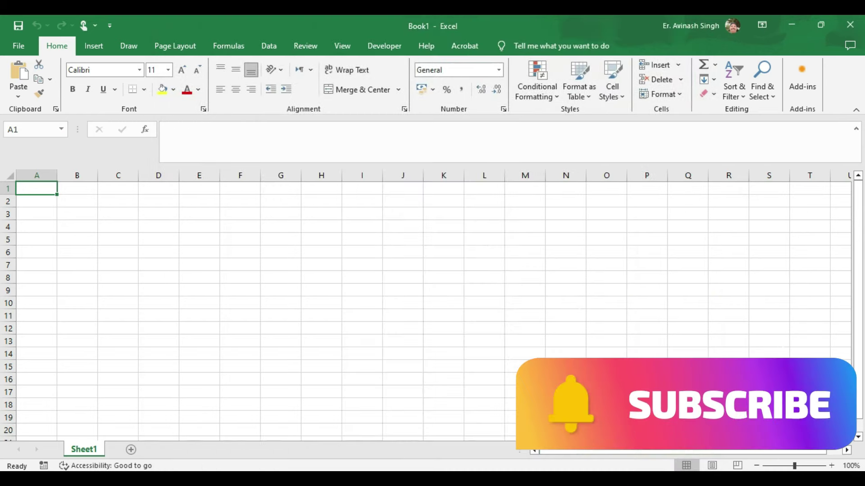
Step: Widen column A and draw a form button across columns G–J
drag(57, 175, 367, 175)
click(384, 46)
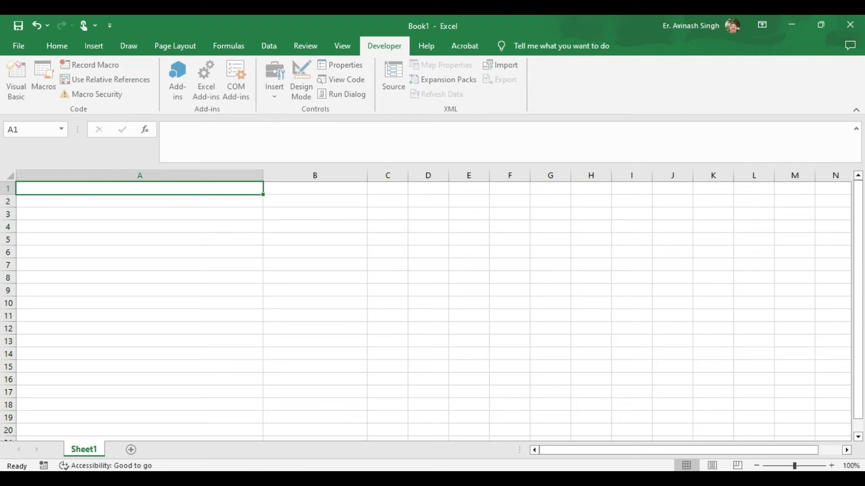
click(276, 81)
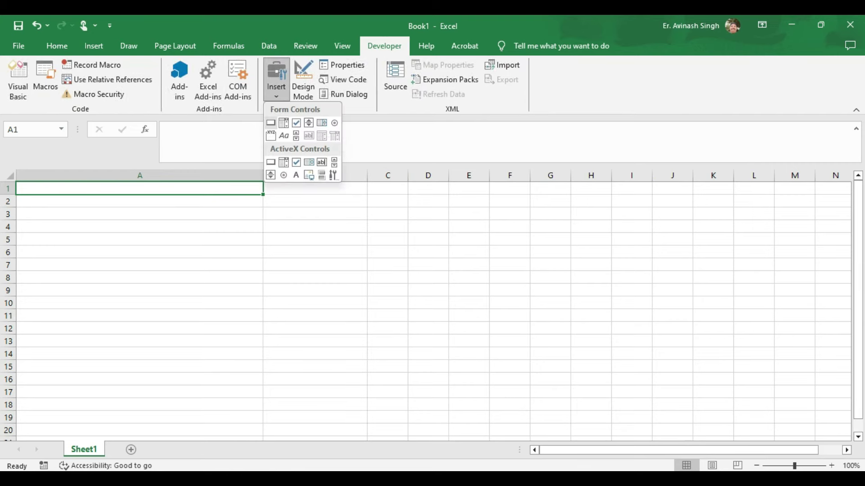
click(271, 123)
drag(526, 210, 692, 255)
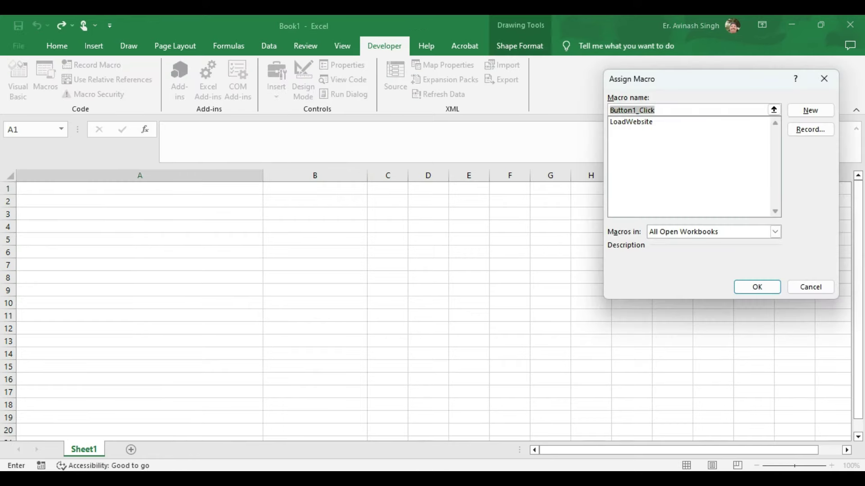
Step: Assign the LoadWebsite macro to the button and caption it 'Load Data'
click(630, 122)
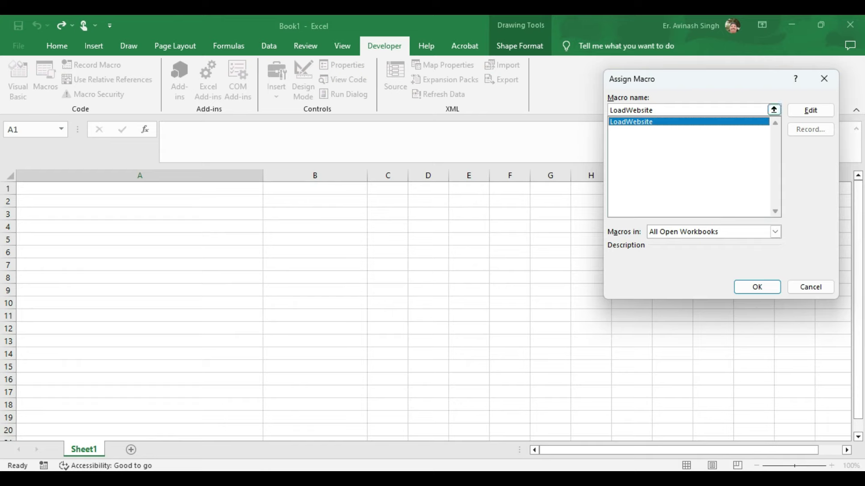
click(757, 287)
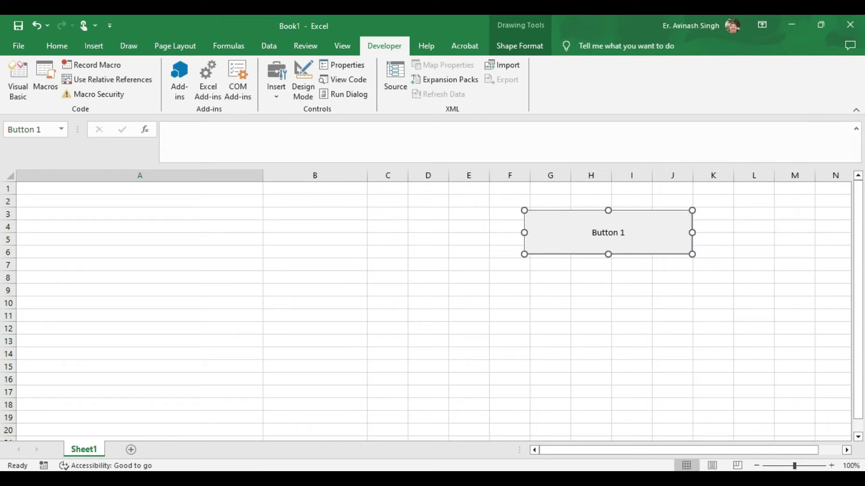
right_click(594, 232)
click(622, 290)
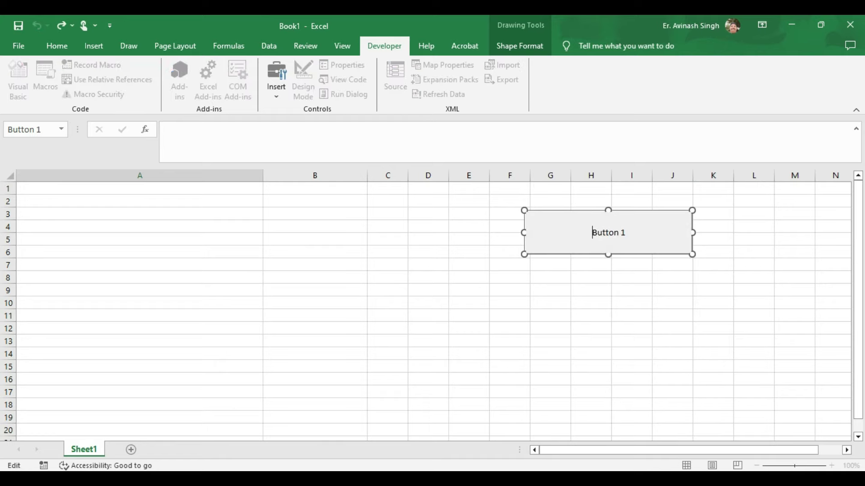
key(ctrl+a)
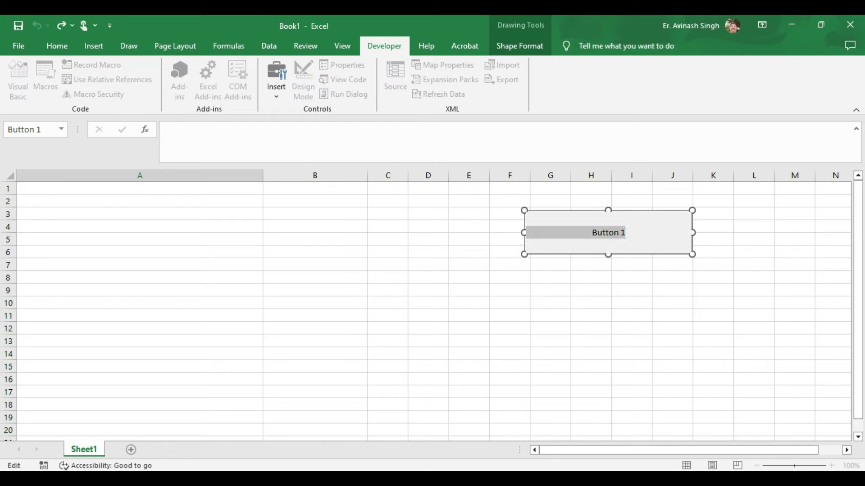
text(Load Data)
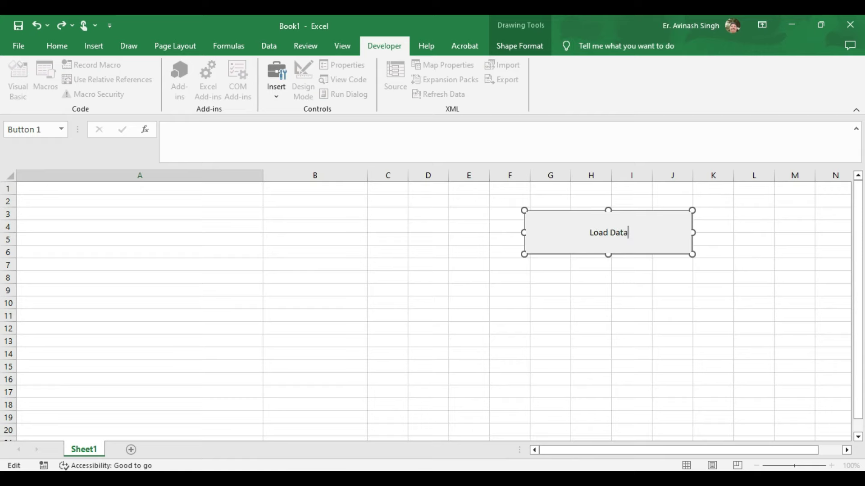
Step: Run Load Data to fill the sheet with laptop names and prices, comparing against Amazon in Edge
click(632, 290)
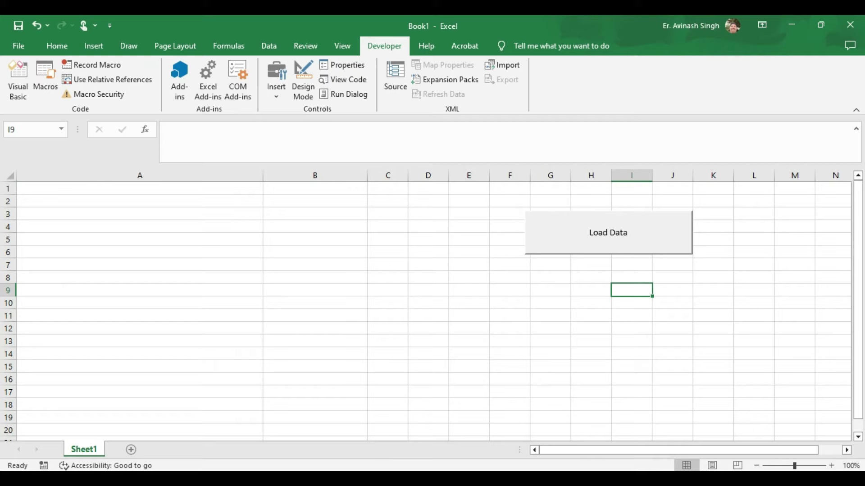
click(608, 233)
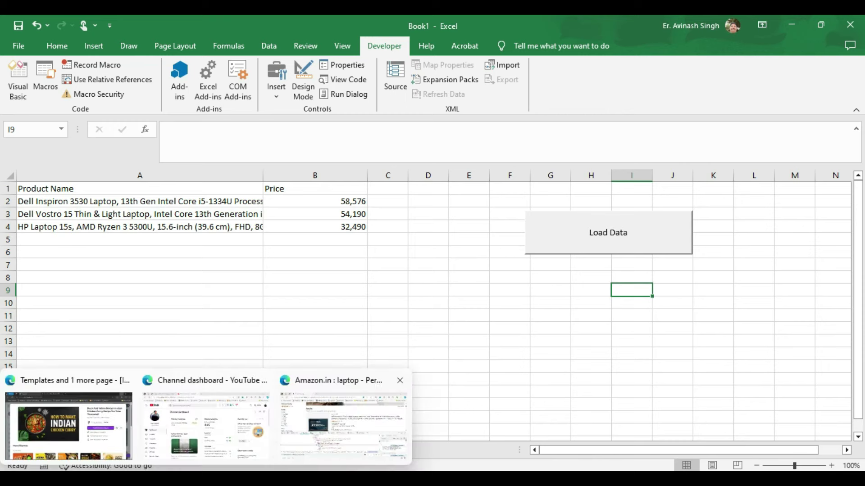
click(347, 419)
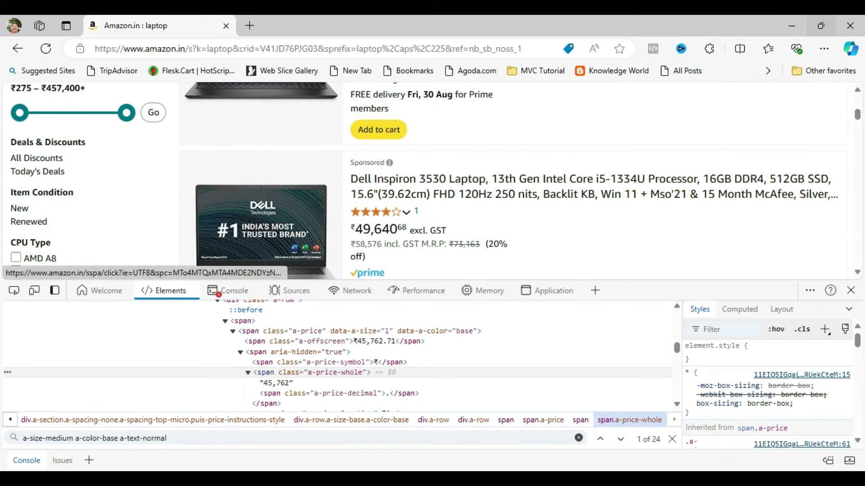
click(791, 25)
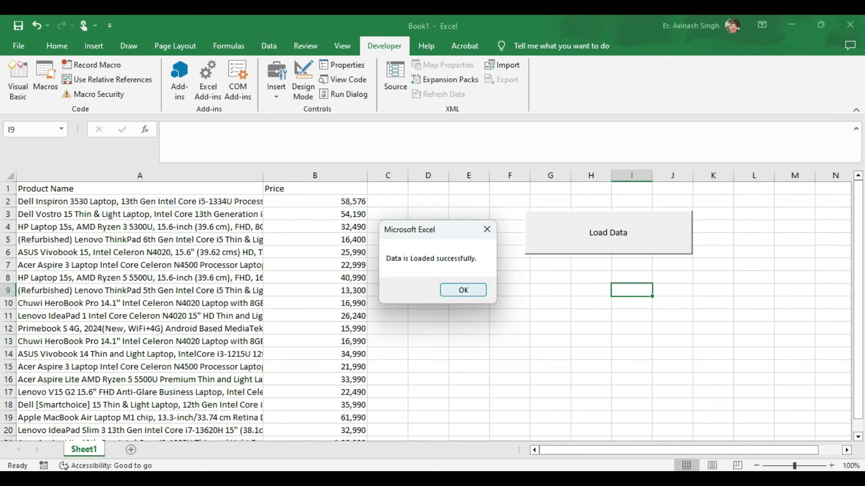
Step: Dismiss the success message and scroll through the loaded Product Name and Price rows
click(463, 290)
scroll(463, 290, down, 3)
scroll(463, 290, up, 3)
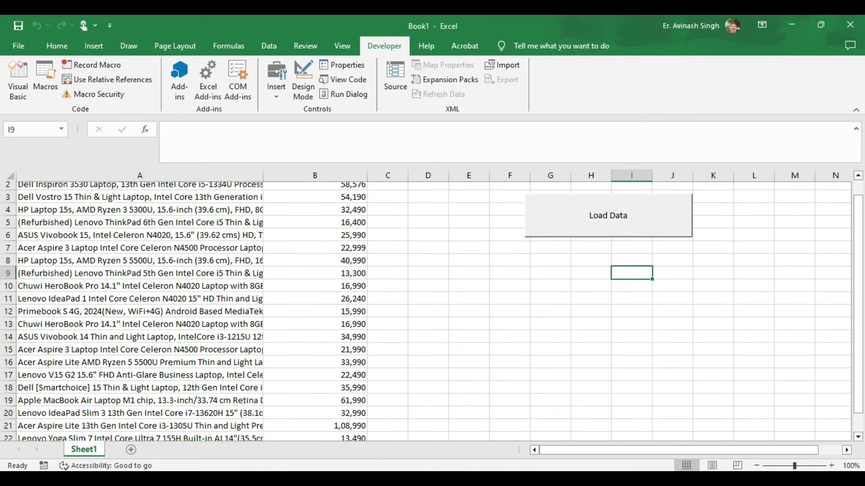
scroll(428, 311, up, 1)
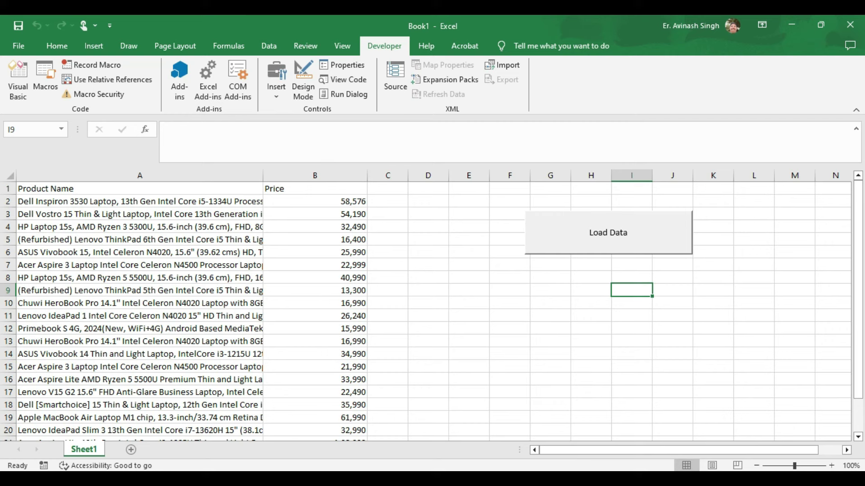
key(alt+F11)
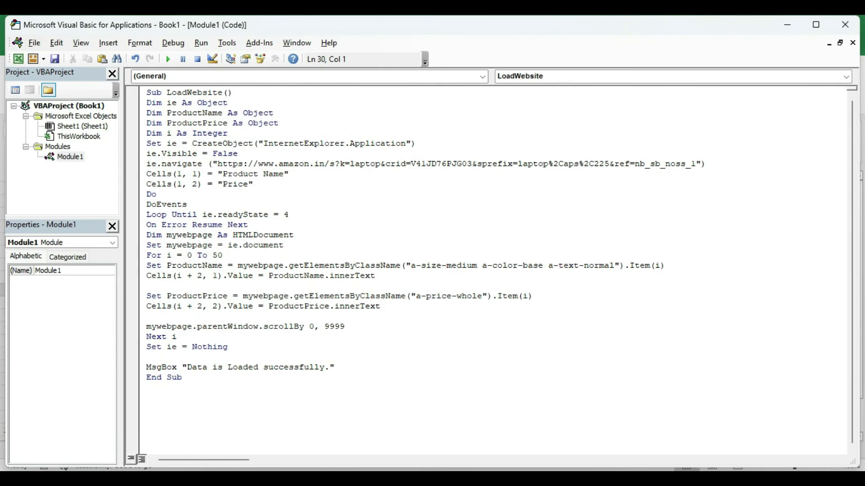
Step: Select the amazon.in laptop search URL inside the ie.navigate line
drag(217, 164, 695, 164)
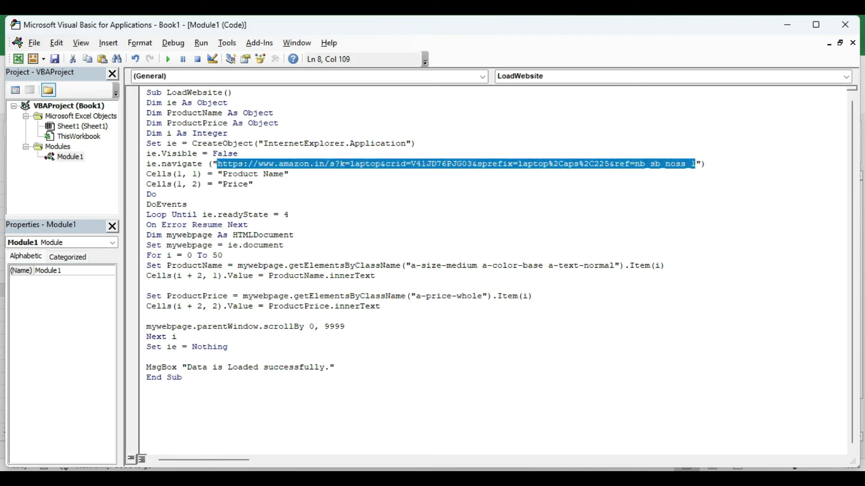